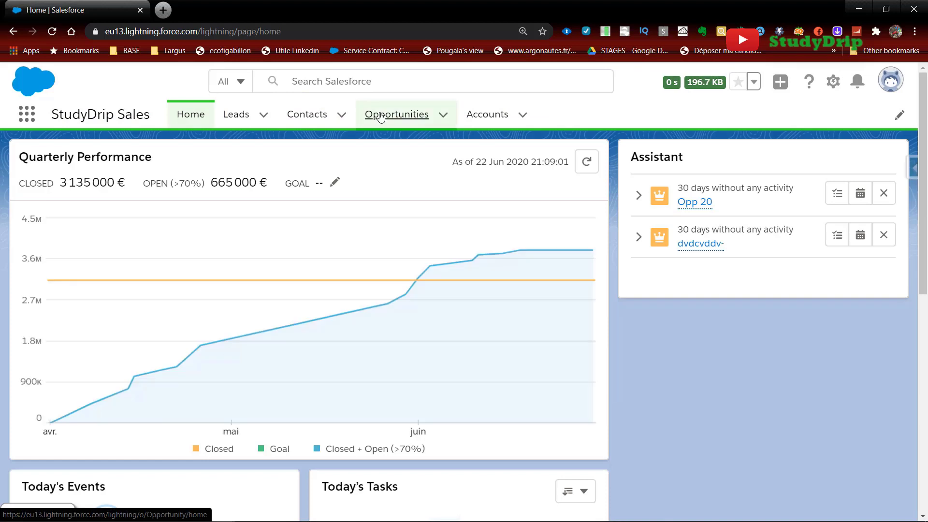
Open the Opp 20 opportunity record and examine its stage path and detail fields
click(381, 116)
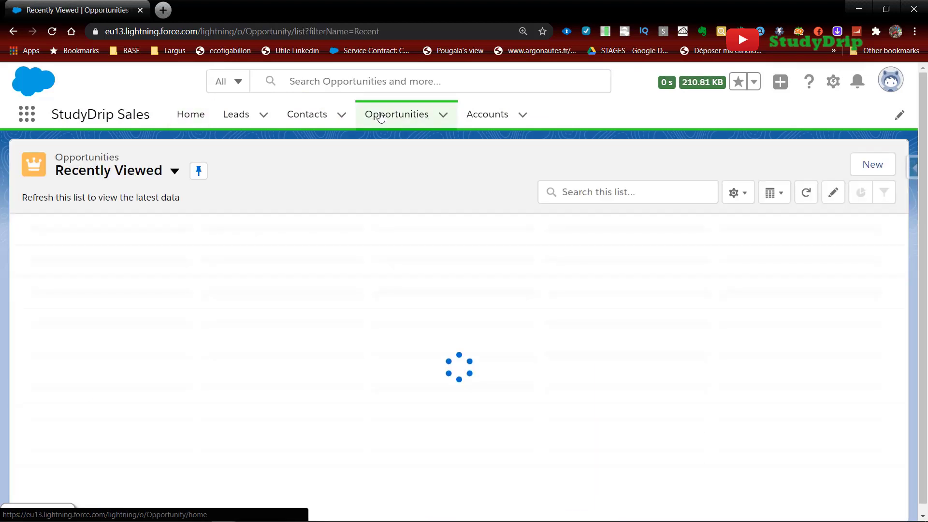
click(76, 250)
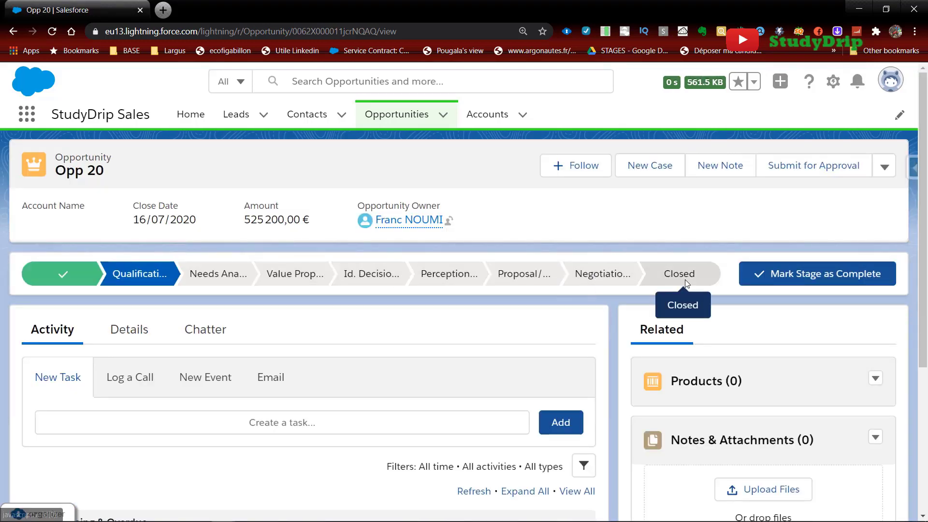
scroll(442, 357, down, 2)
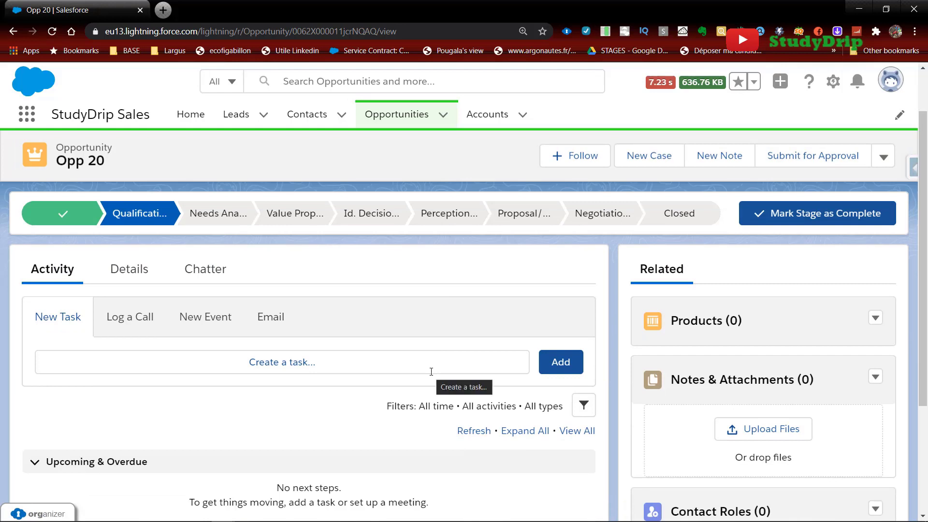
click(127, 270)
scroll(111, 358, down, 3)
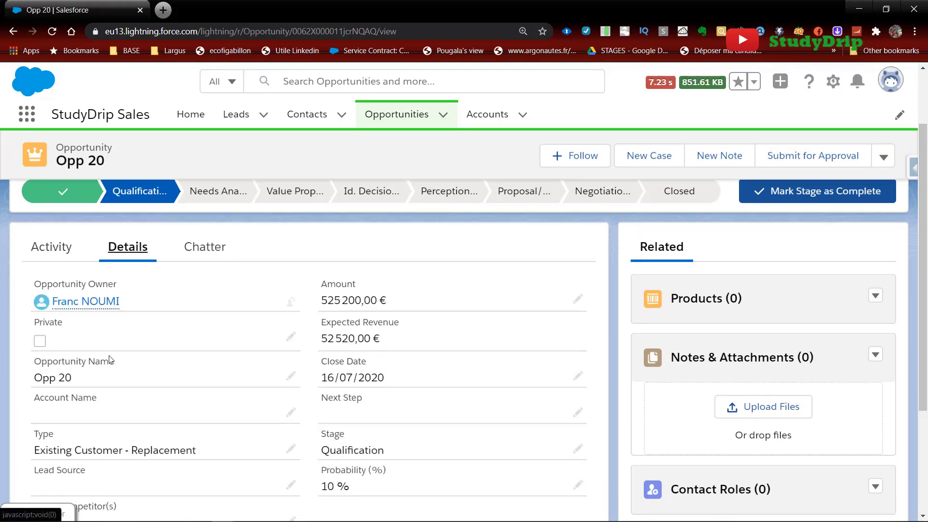
scroll(352, 325, up, 1)
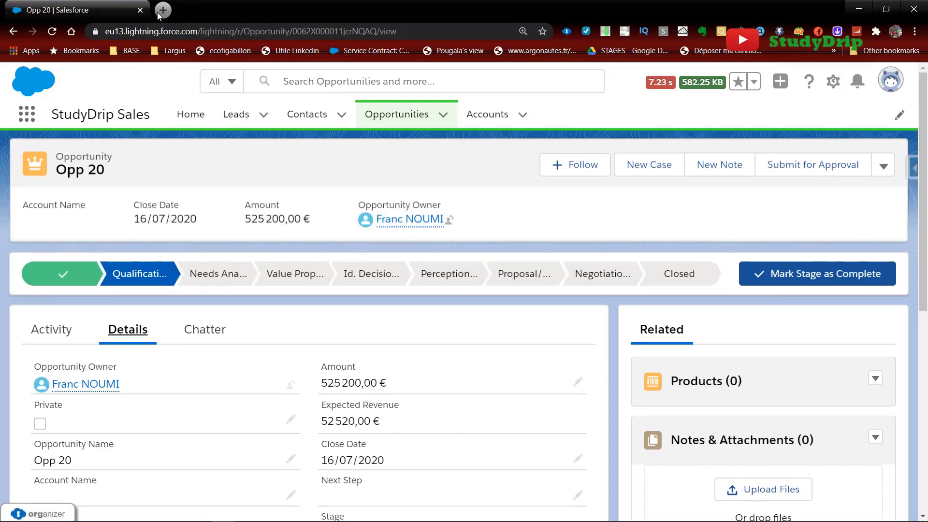
Go to Setup, search for "work" and open the Workflow Rules page
click(833, 82)
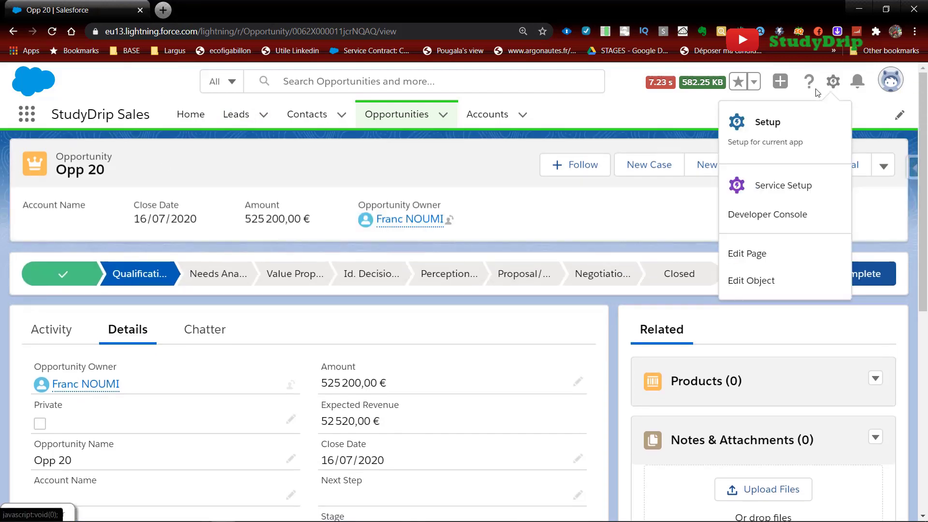
click(747, 138)
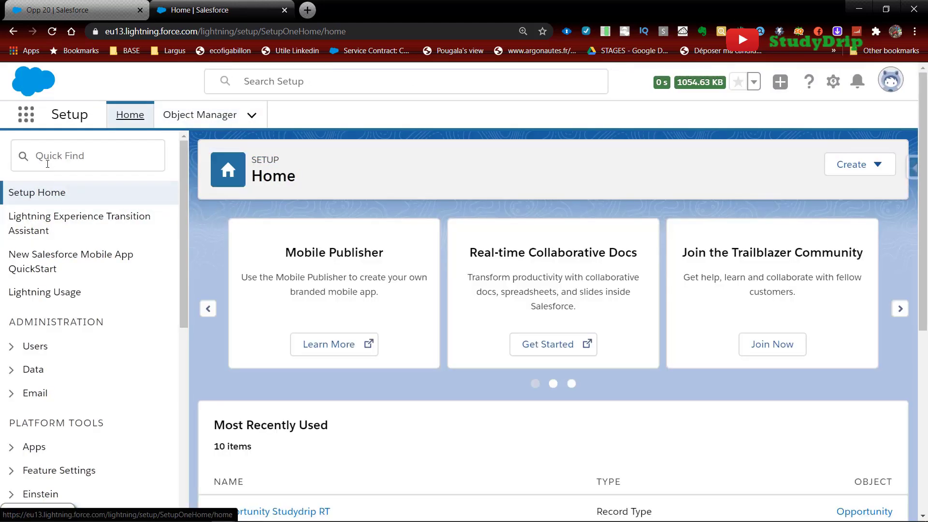
click(50, 160)
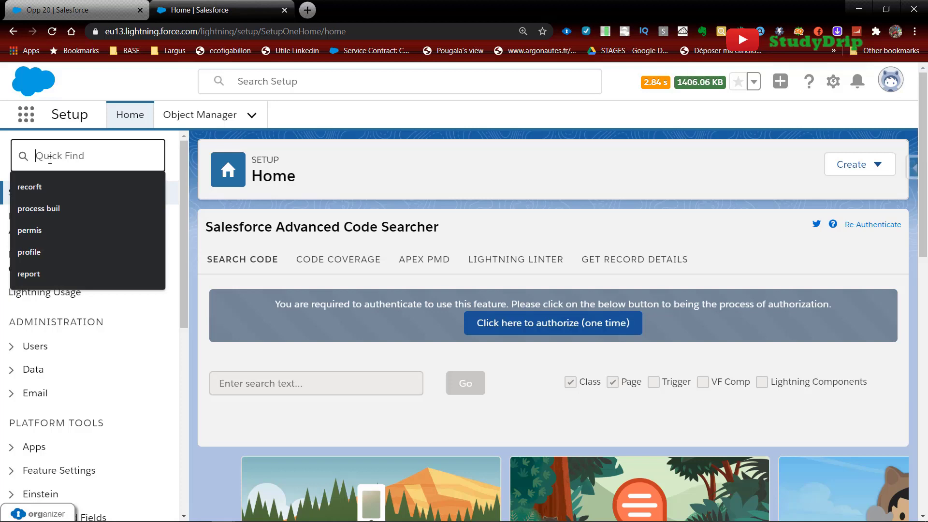
text(work)
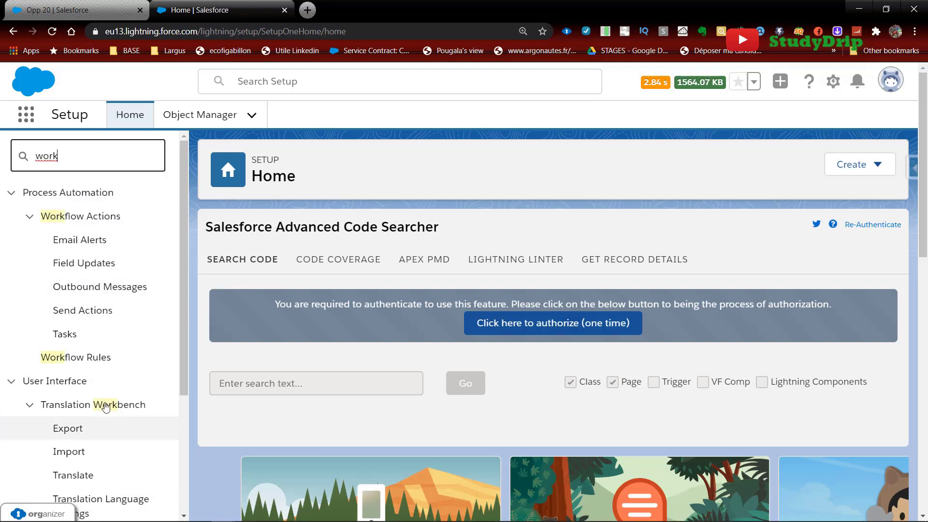
click(80, 358)
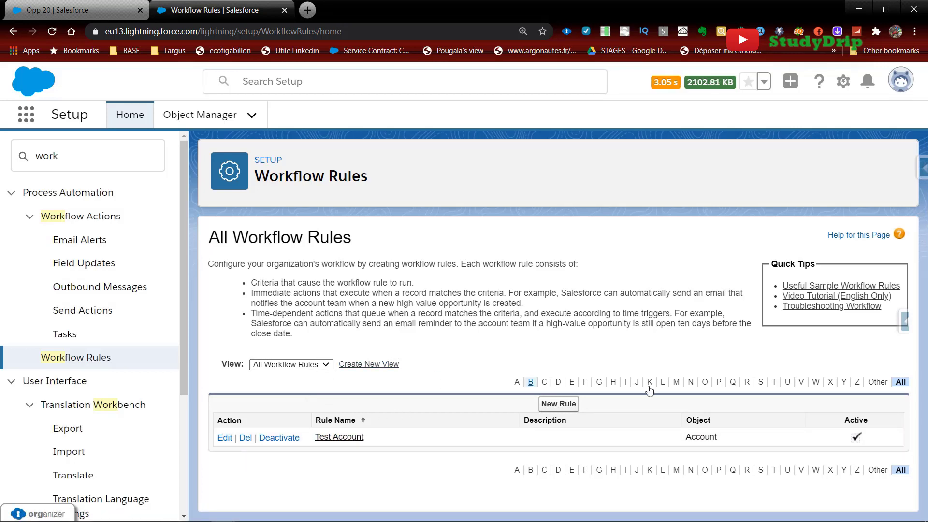
Start a new workflow rule that applies to the Opportunity object and proceed to its configuration
click(550, 405)
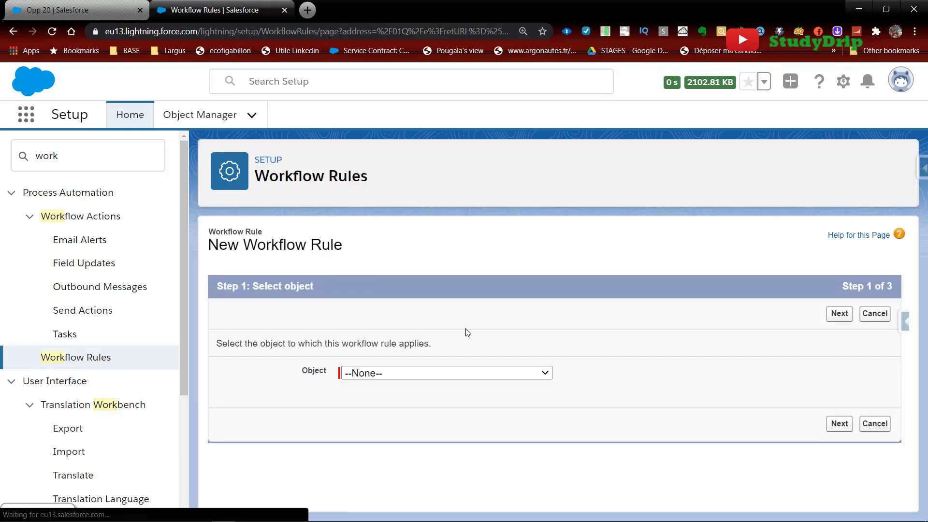
click(416, 375)
scroll(435, 338, down, 1)
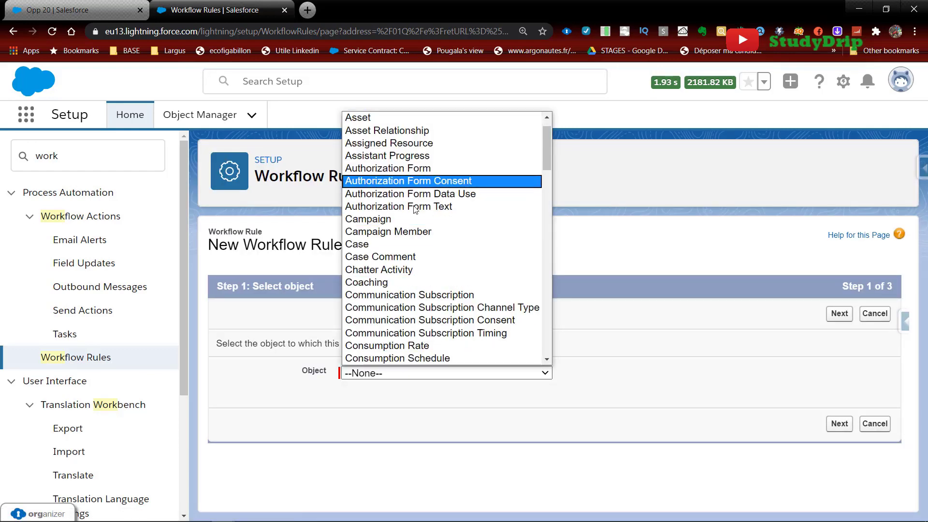
scroll(406, 290, down, 5)
scroll(405, 297, down, 7)
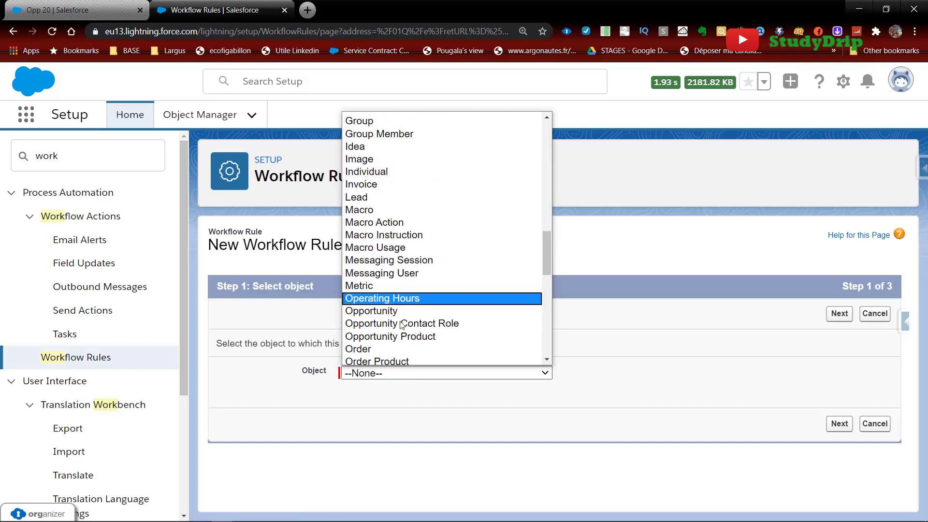
scroll(396, 290, down, 3)
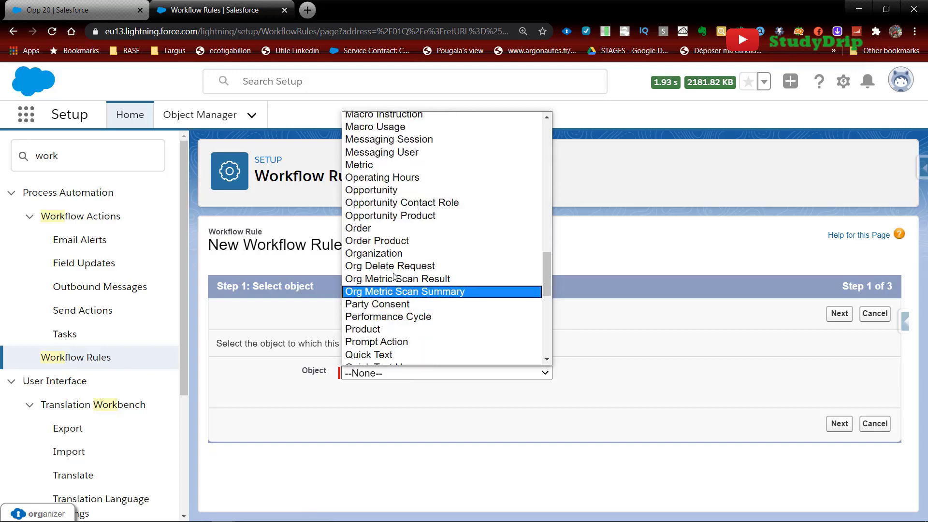
click(380, 192)
click(840, 424)
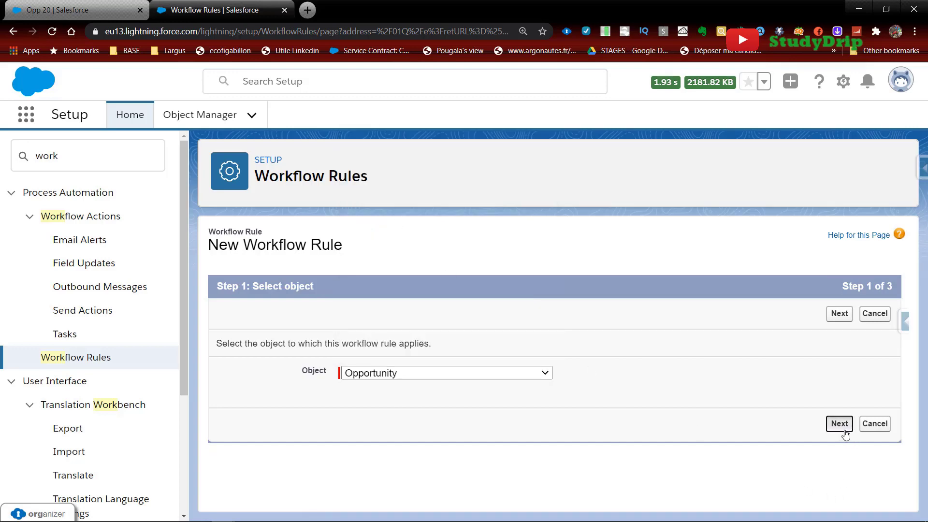
Name the new workflow rule WF_Close_Opportunities and look over its evaluation and rule criteria
click(384, 397)
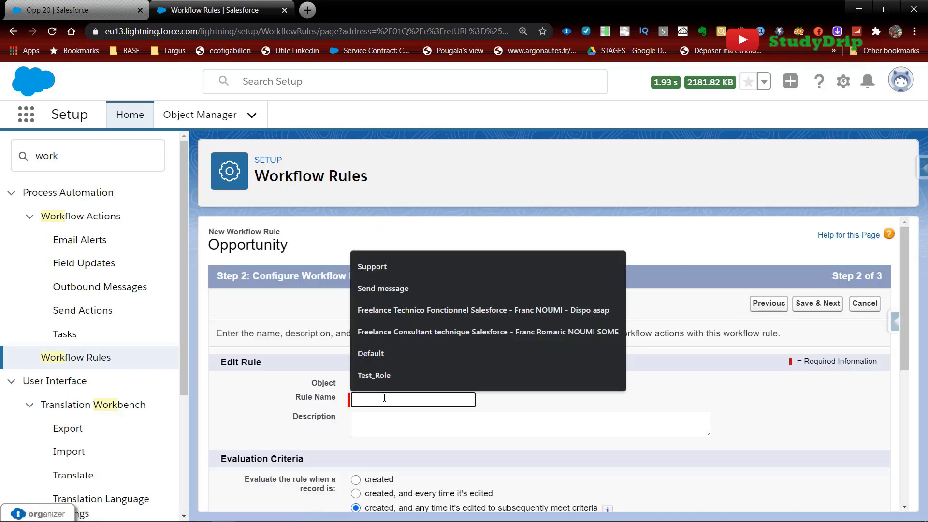
text(WF_Close_O)
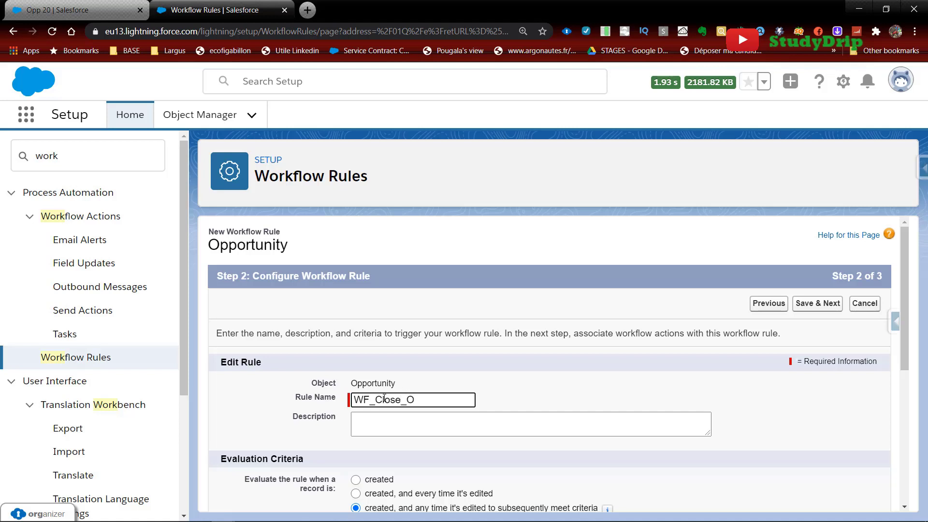
text(ortunities)
scroll(405, 455, down, 3)
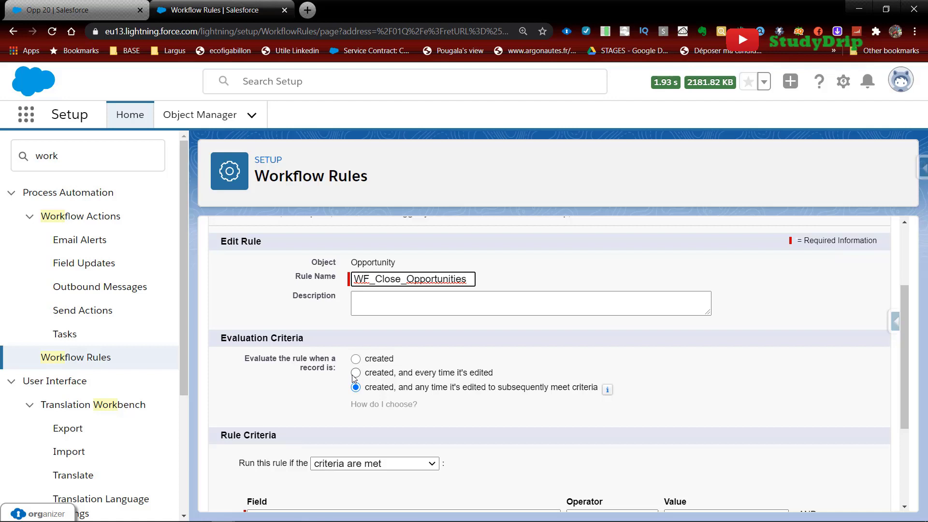
scroll(291, 408, down, 1)
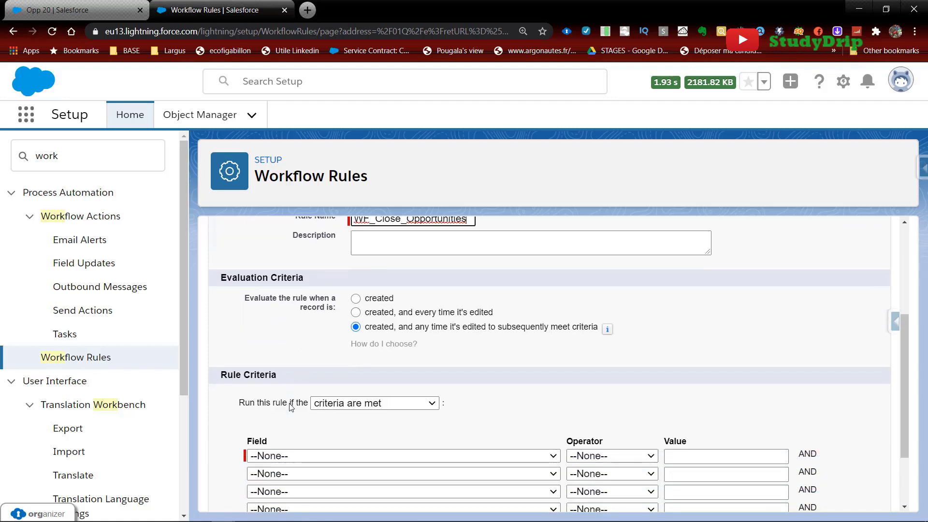
scroll(144, 413, down, 4)
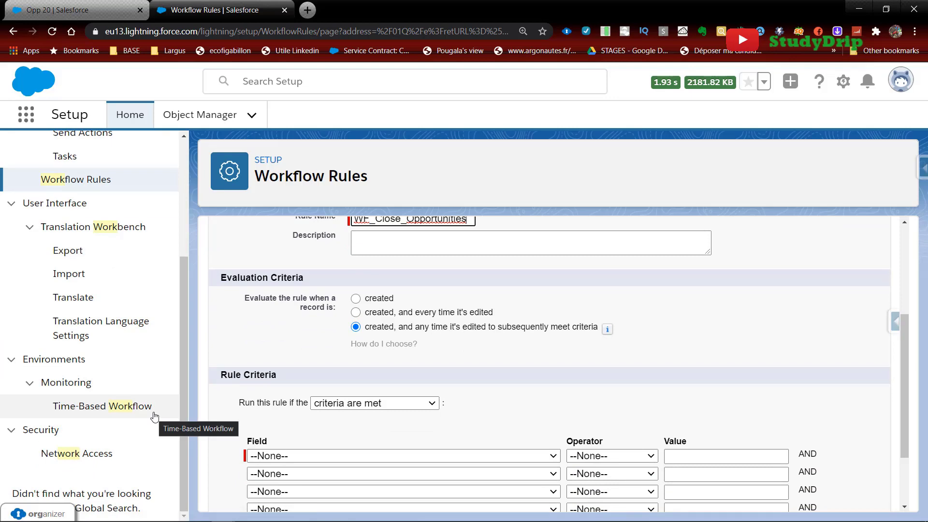
scroll(348, 360, up, 3)
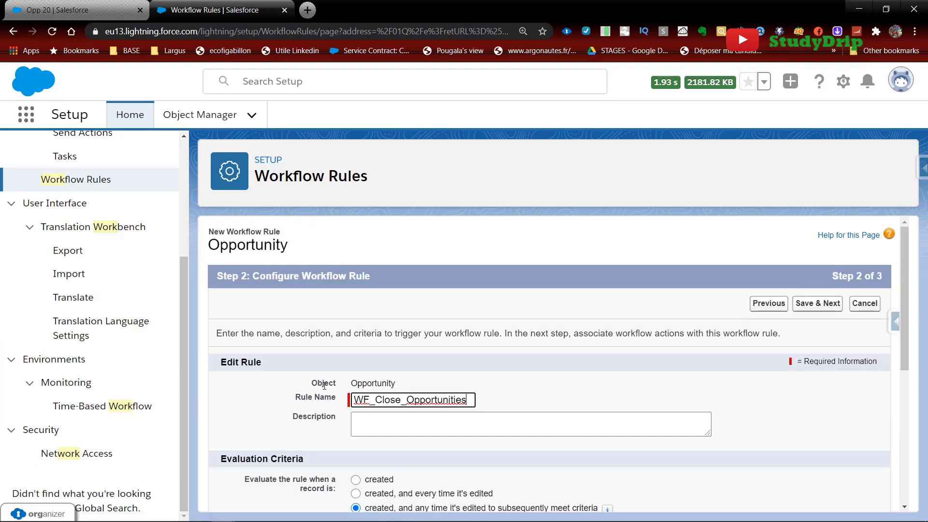
Clear the workflow rule's name
scroll(338, 382, down, 1)
double_click(417, 337)
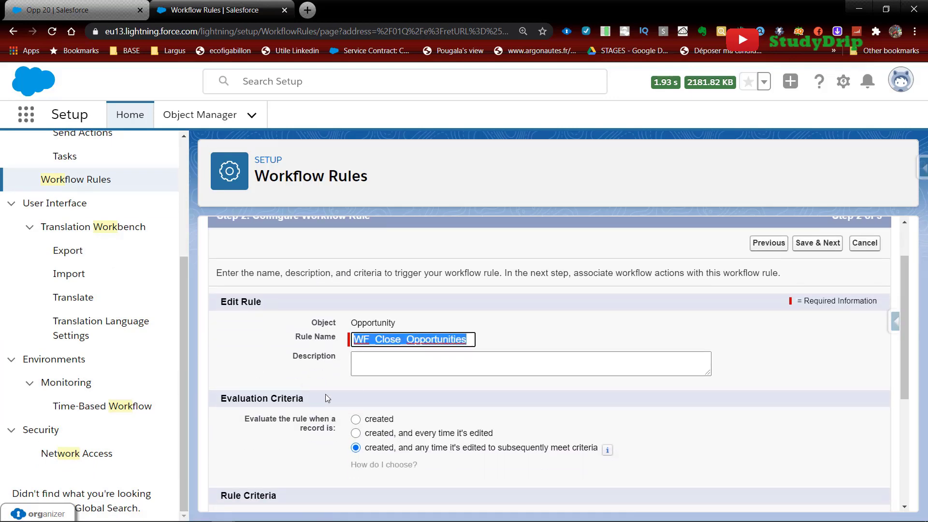
key(BackSpace)
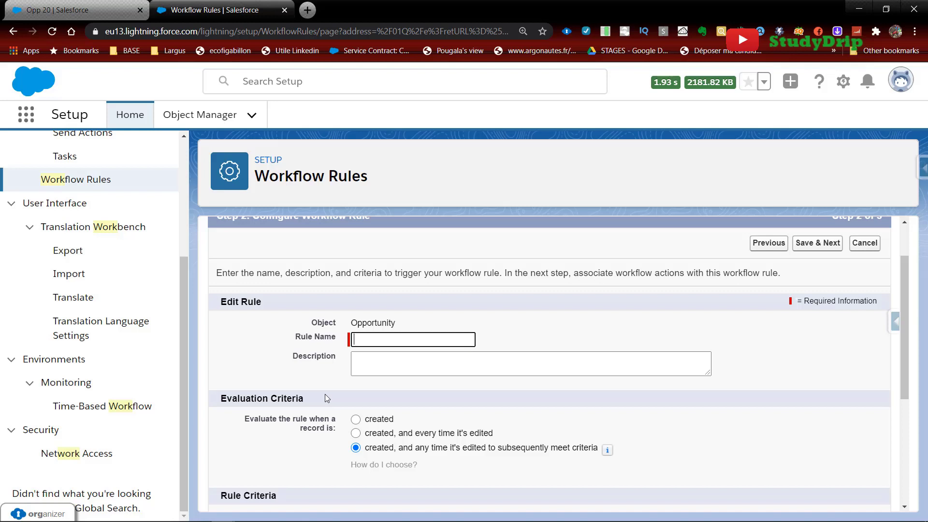
Search the Time-Based Workflow monitoring queue for entries whose Object equals Opportunity
click(99, 408)
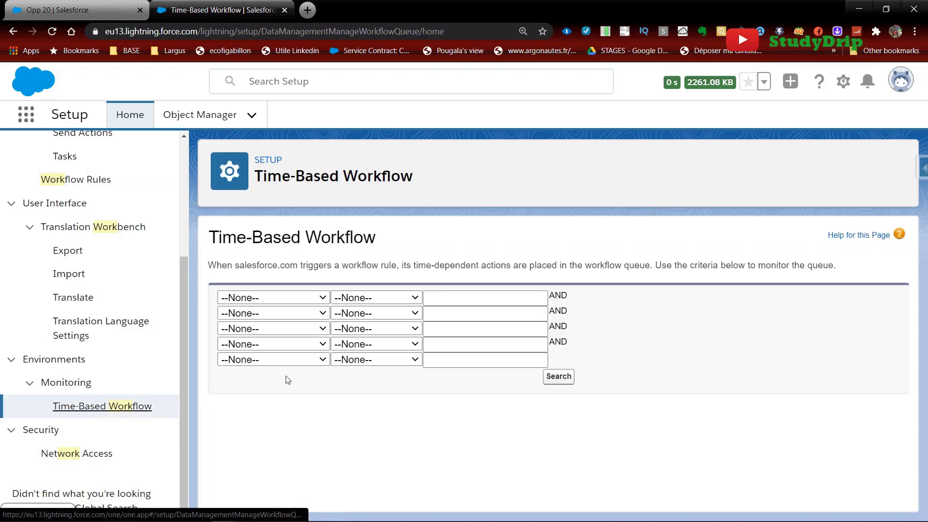
click(290, 300)
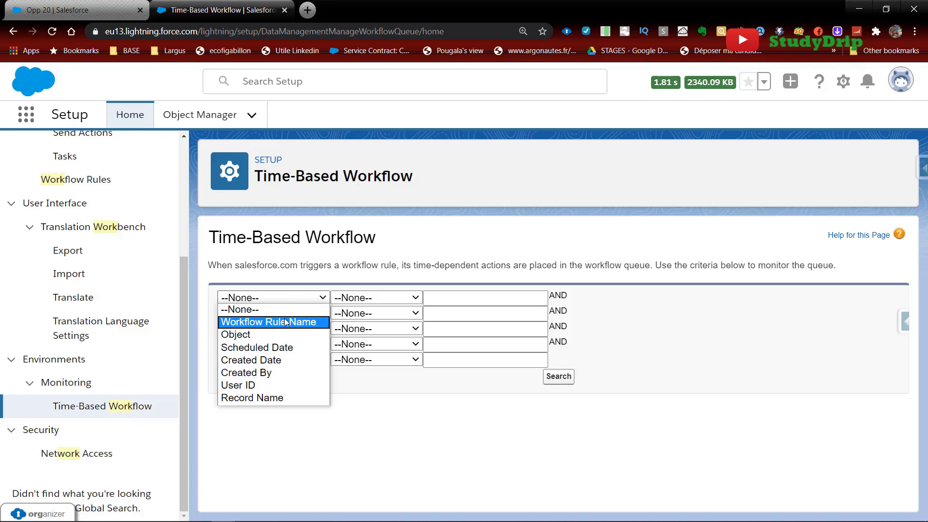
click(277, 336)
click(381, 299)
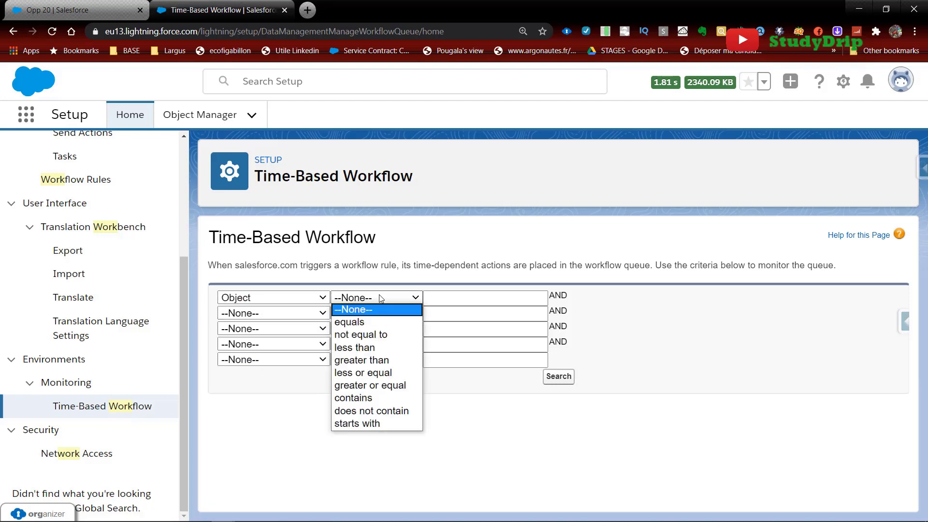
click(371, 322)
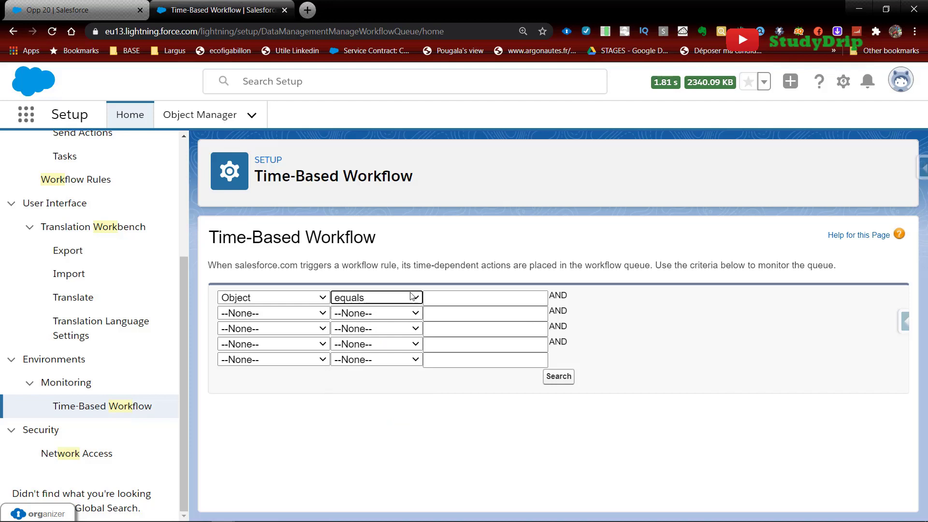
click(485, 299)
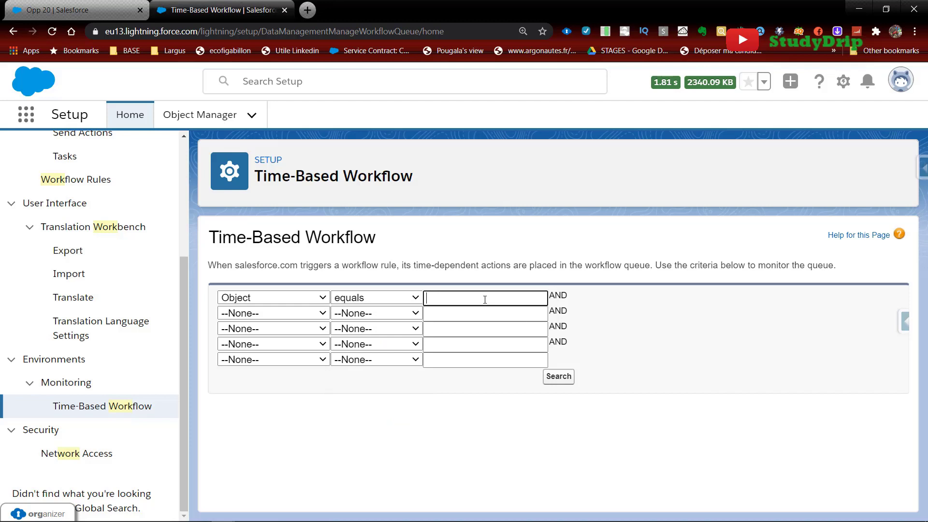
text(Opportubn)
key(BackSpace)
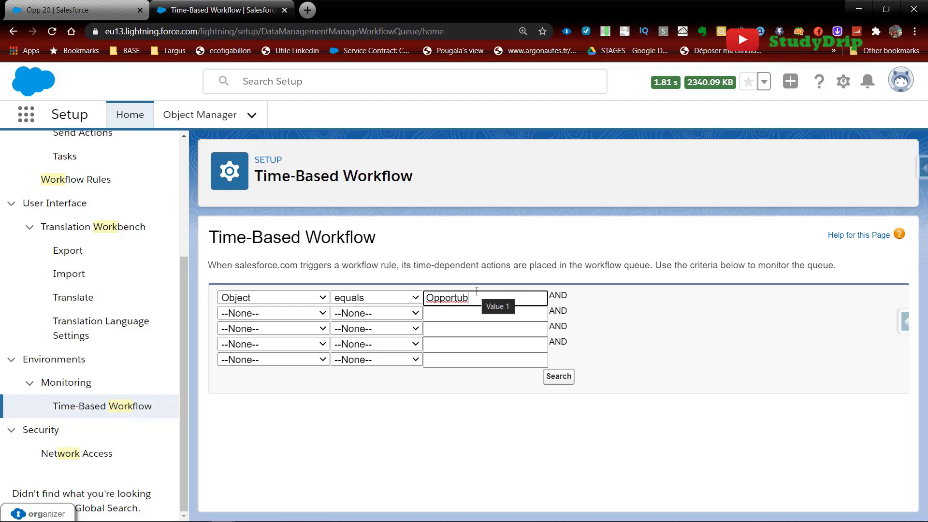
key(BackSpace)
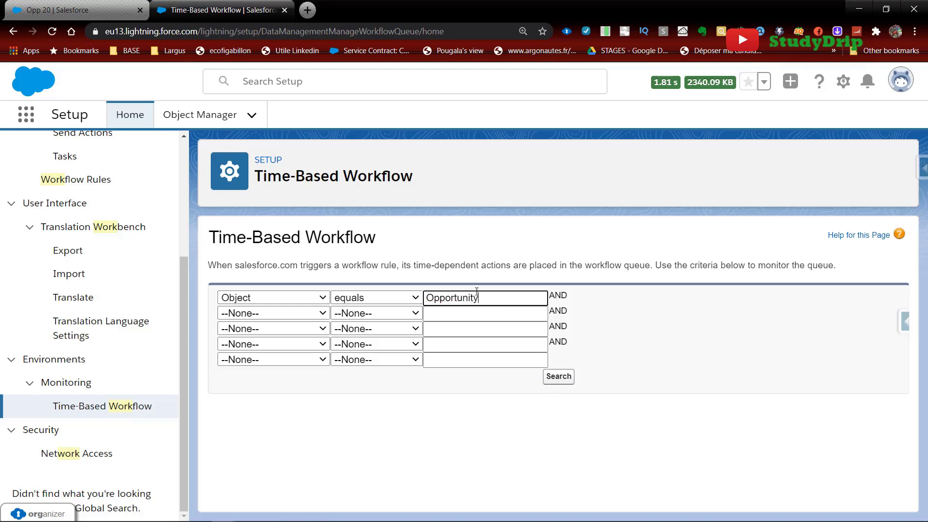
click(560, 378)
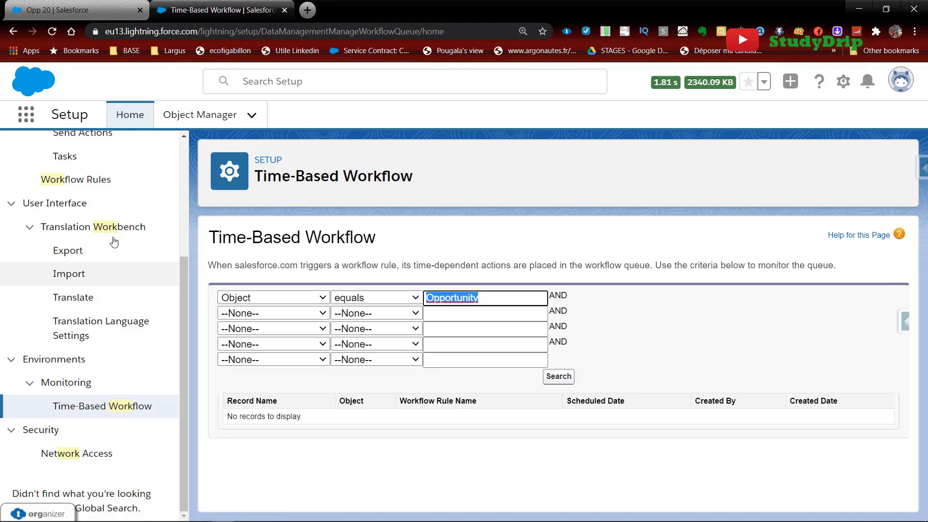
Return to the workflow rules list, start a new rule for the Opportunity object and proceed to its configuration
scroll(74, 271, up, 1)
click(71, 245)
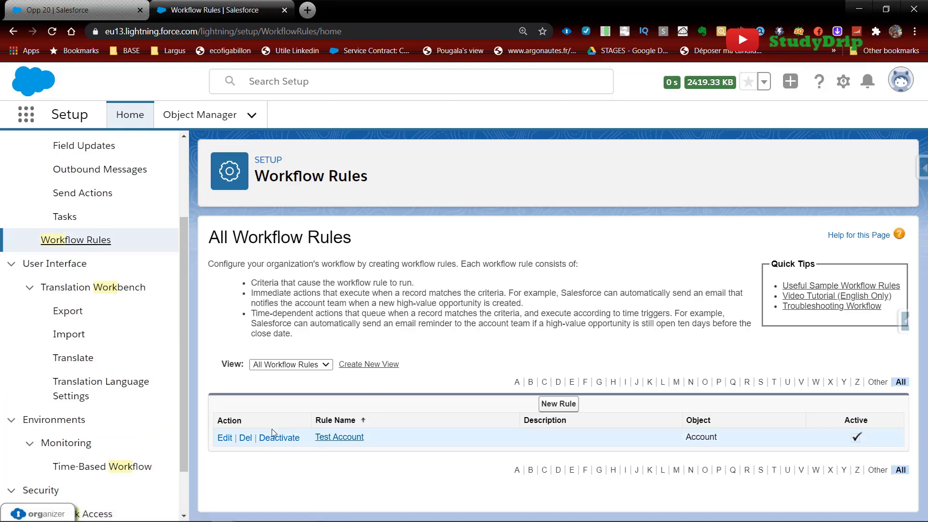
click(543, 404)
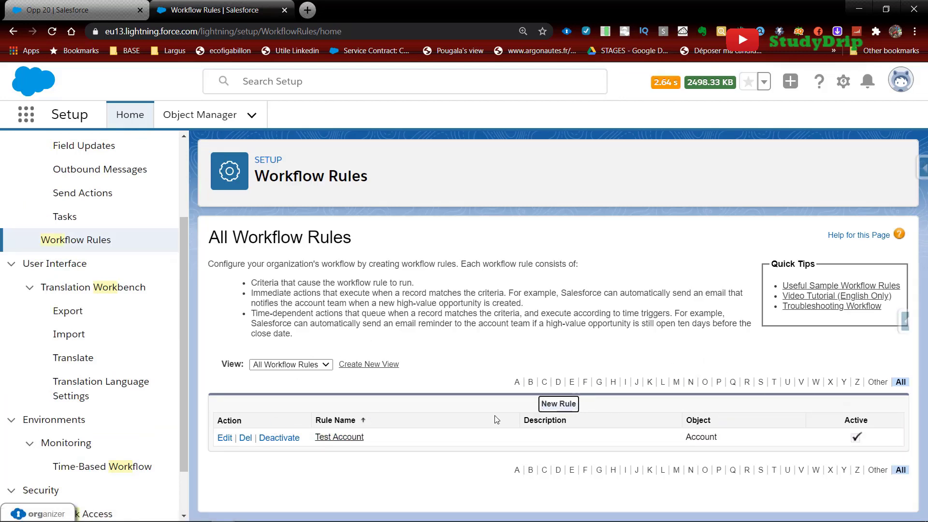
click(377, 373)
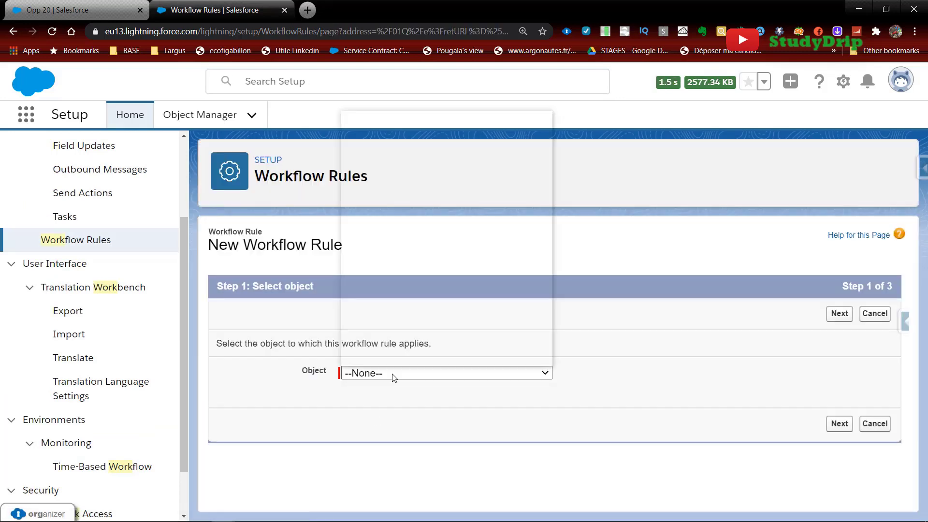
scroll(415, 302, down, 10)
scroll(415, 302, down, 4)
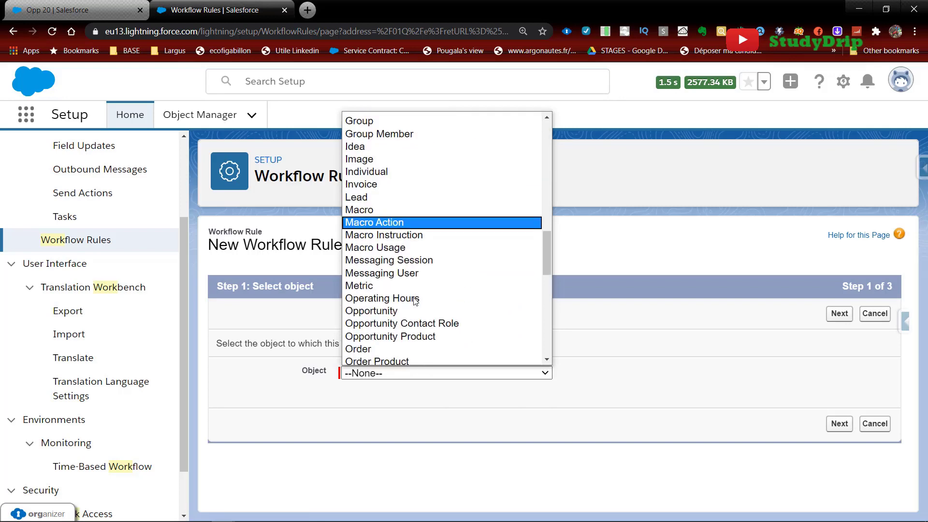
click(406, 306)
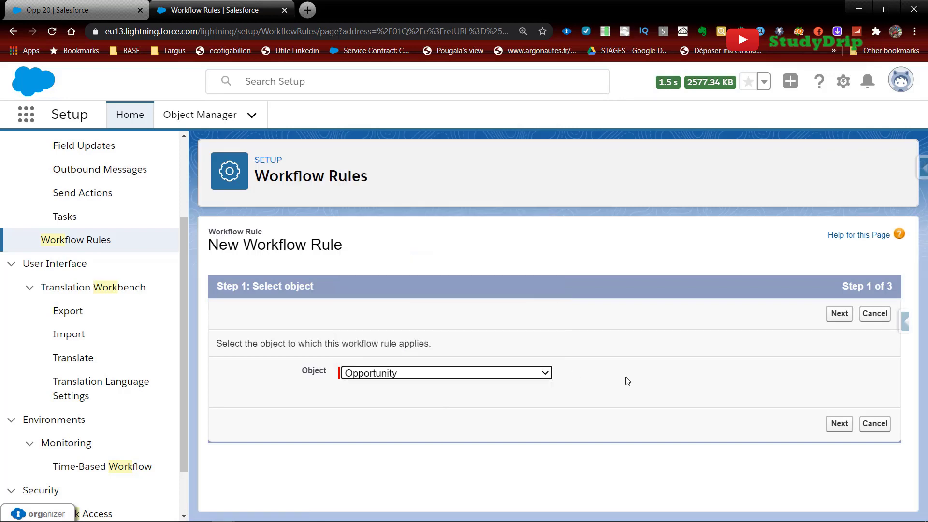
click(840, 425)
Name the new workflow rule WF_Close_Opportunities
click(402, 397)
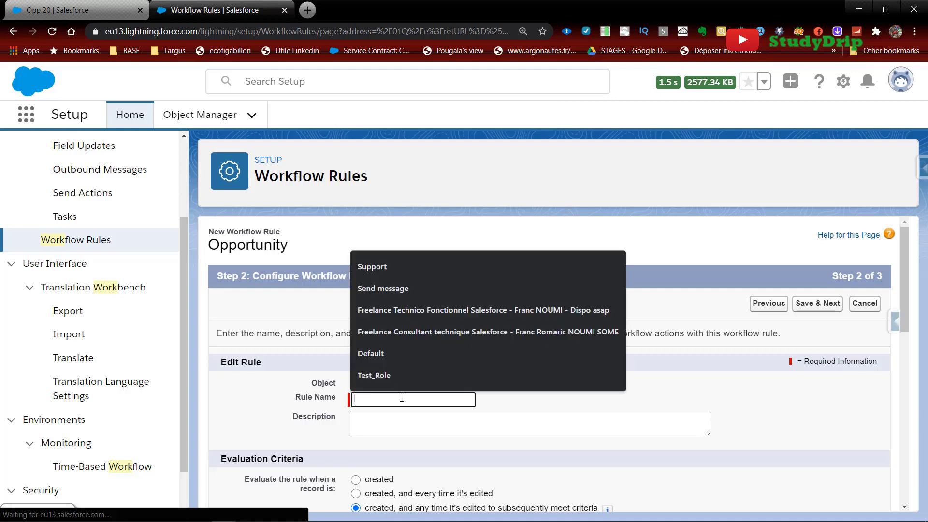
text(WF_Close_Opportunities)
click(703, 384)
scroll(552, 380, down, 1)
scroll(551, 381, down, 5)
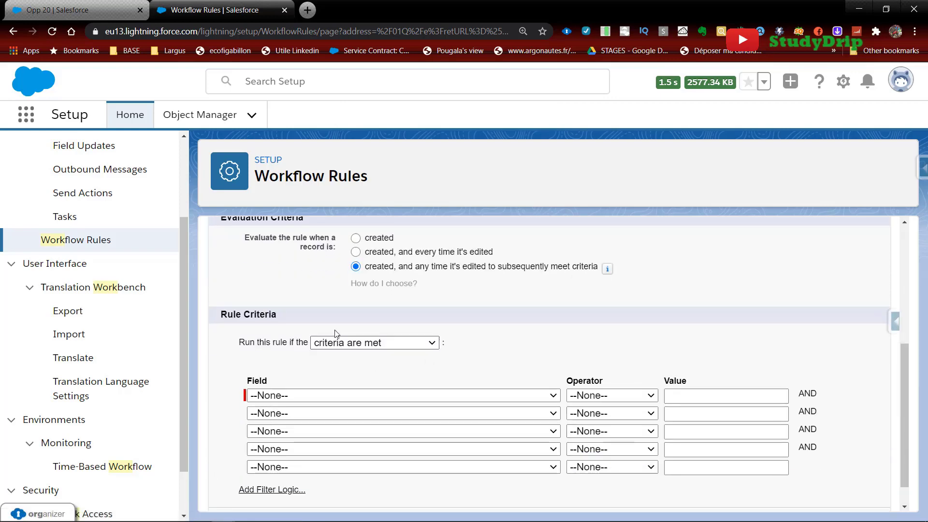
Try the evaluation option "created, and every time it's edited" and revert to "created, and any time it's edited to subsequently meet criteria"
scroll(453, 318, up, 1)
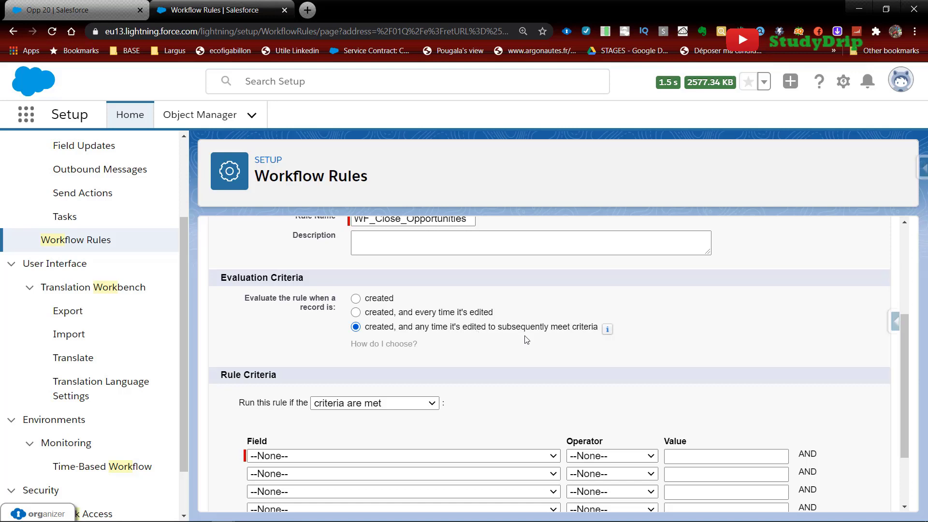
mouse_move(607, 337)
click(363, 310)
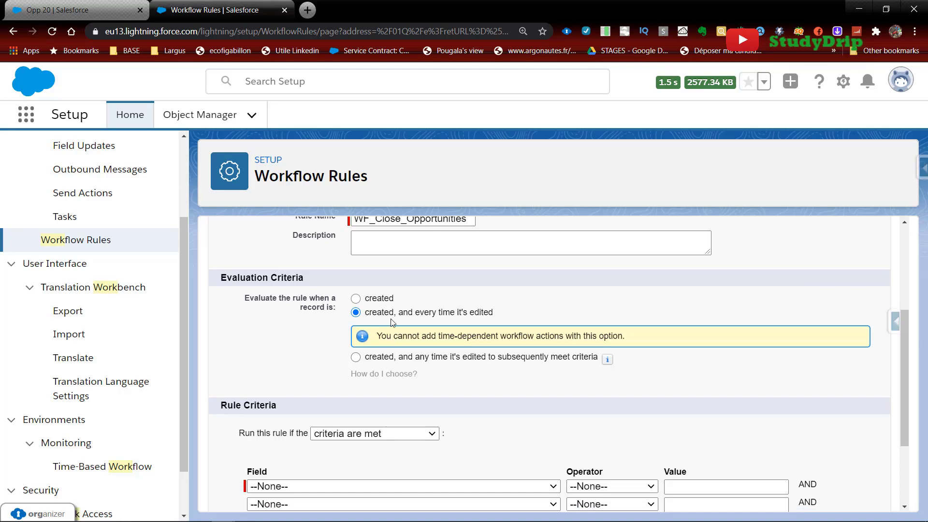
click(357, 358)
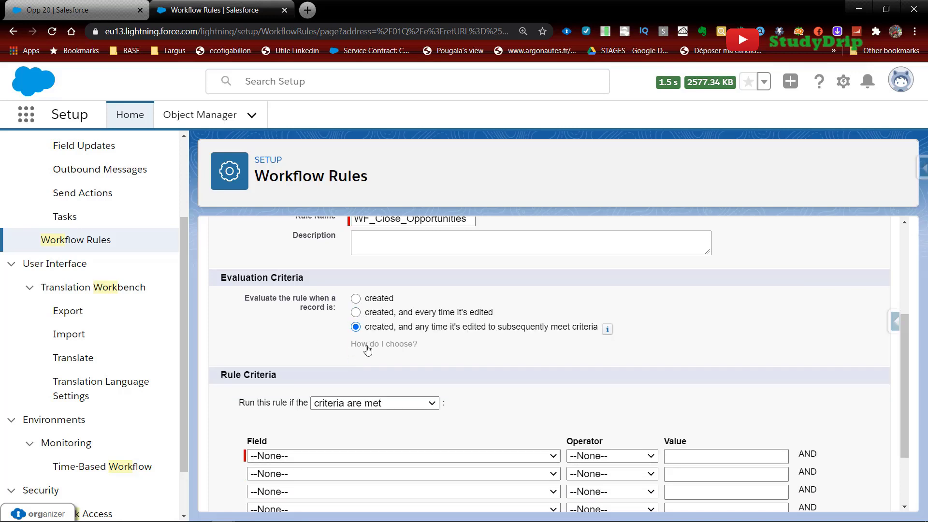
Check the stages on the Opp 20 record and set the first rule criterion to Opportunity: Stage with the operator "not equal to"
scroll(373, 332, down, 2)
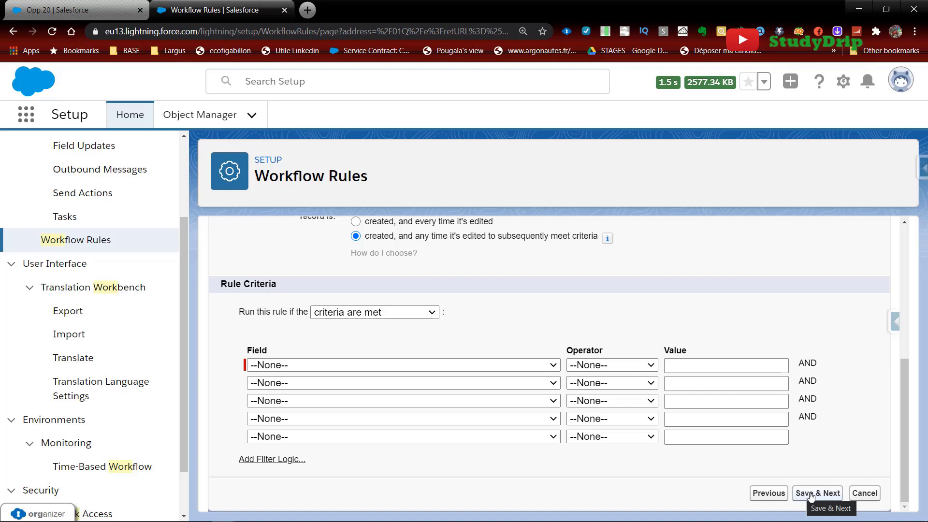
click(554, 365)
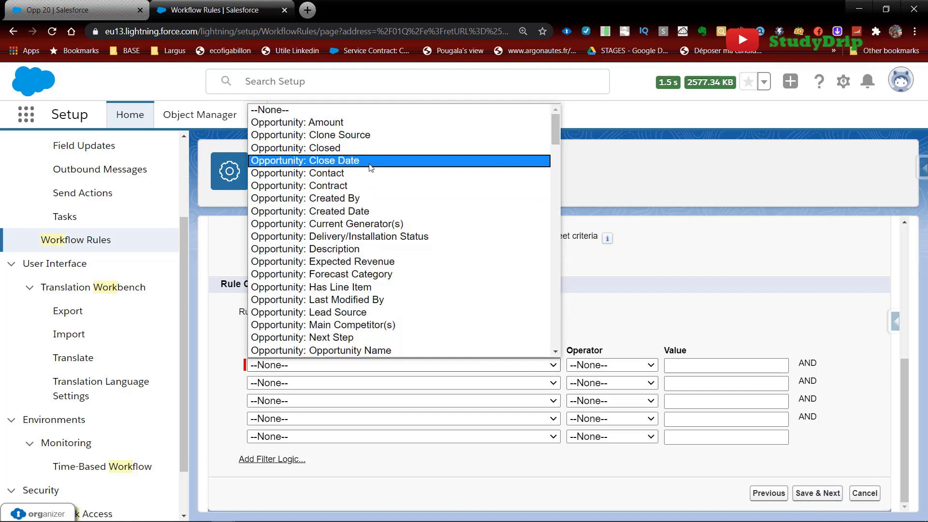
click(57, 10)
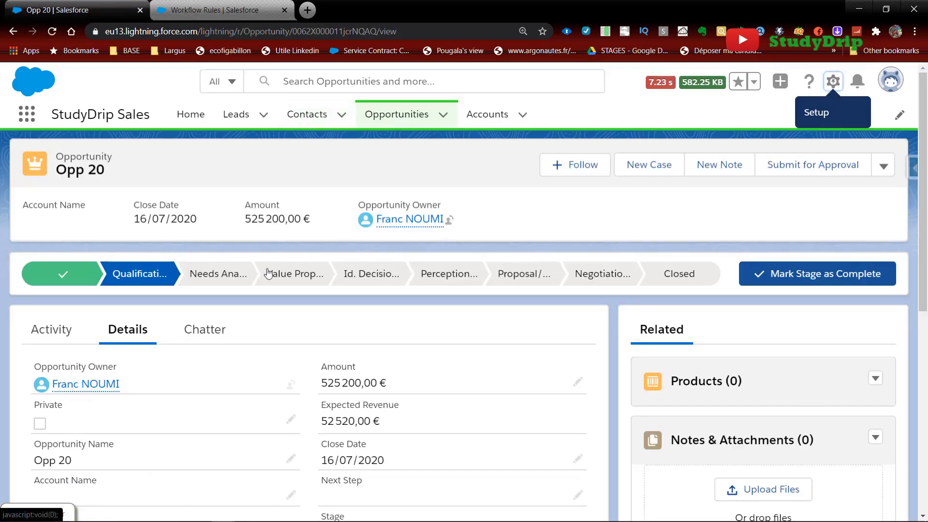
click(218, 10)
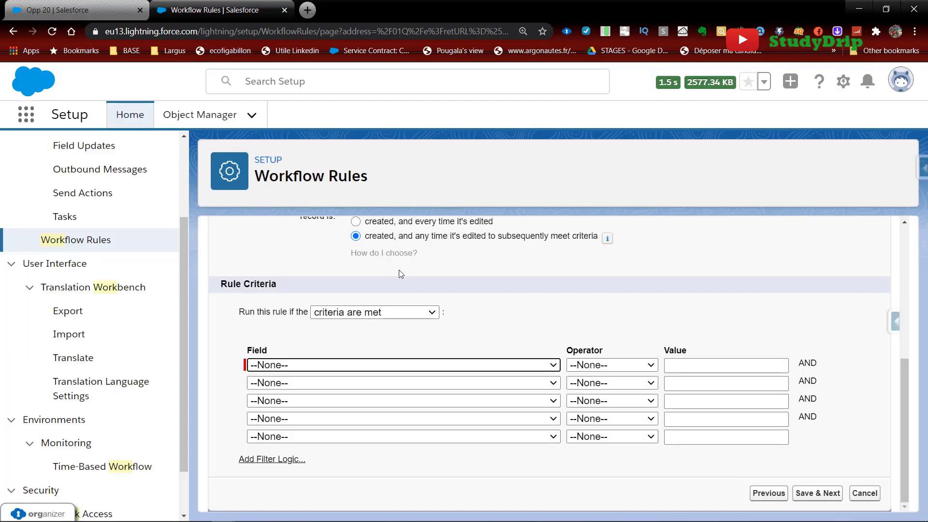
click(532, 369)
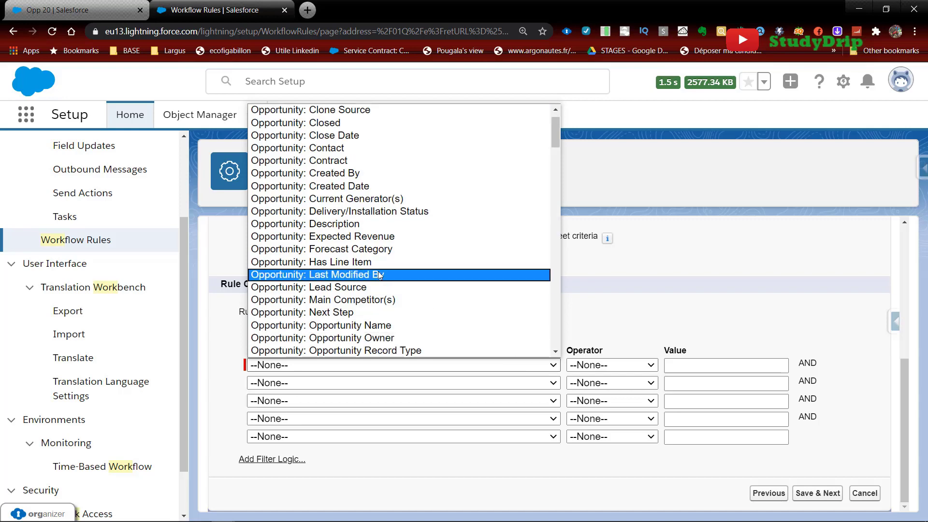
scroll(341, 219, down, 5)
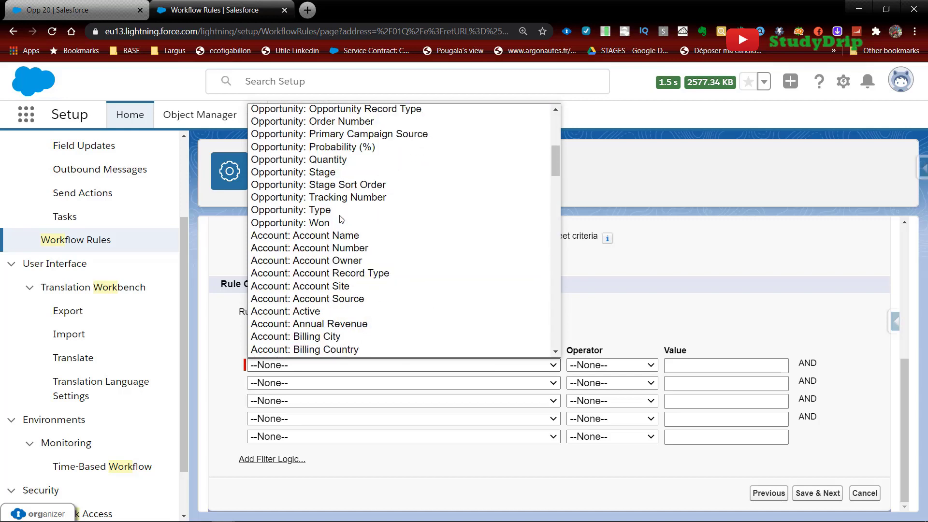
click(325, 173)
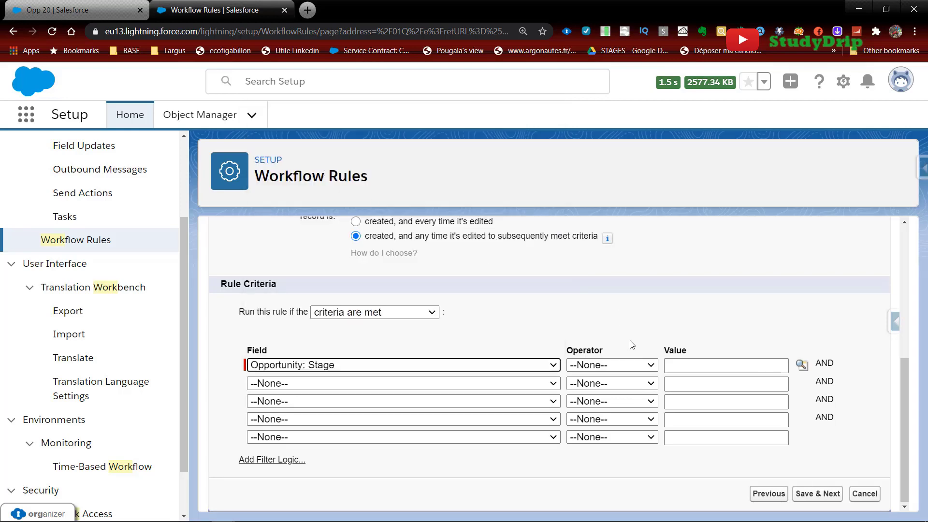
click(630, 366)
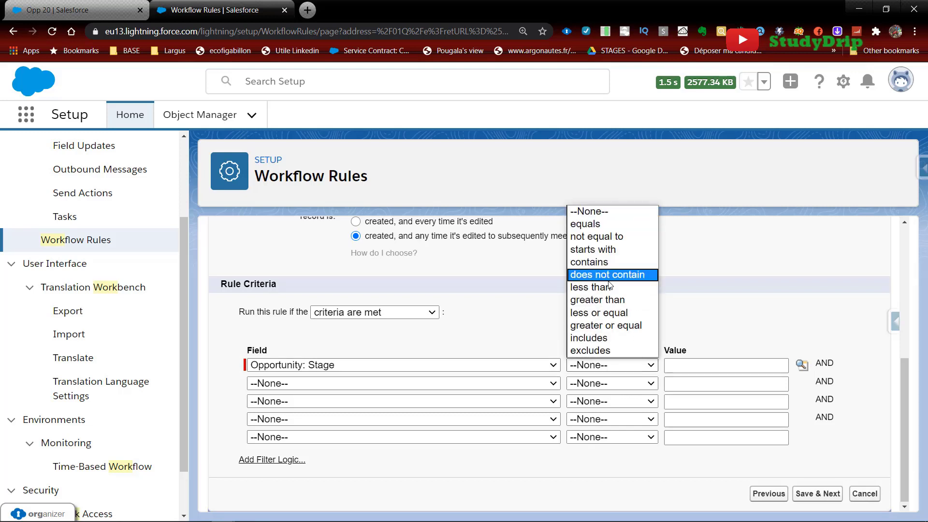
click(597, 237)
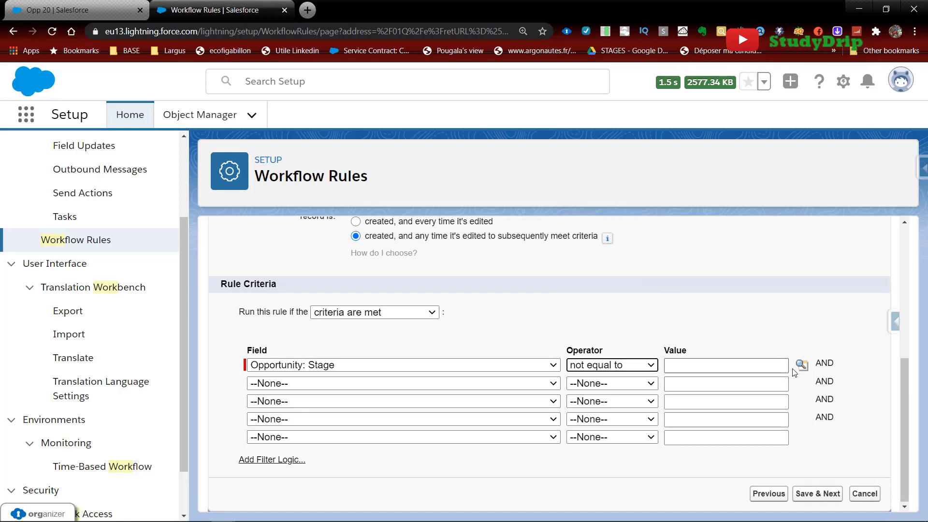
Look up and insert the picklist values Closed Won and Closed Lost for the Stage criterion
click(801, 366)
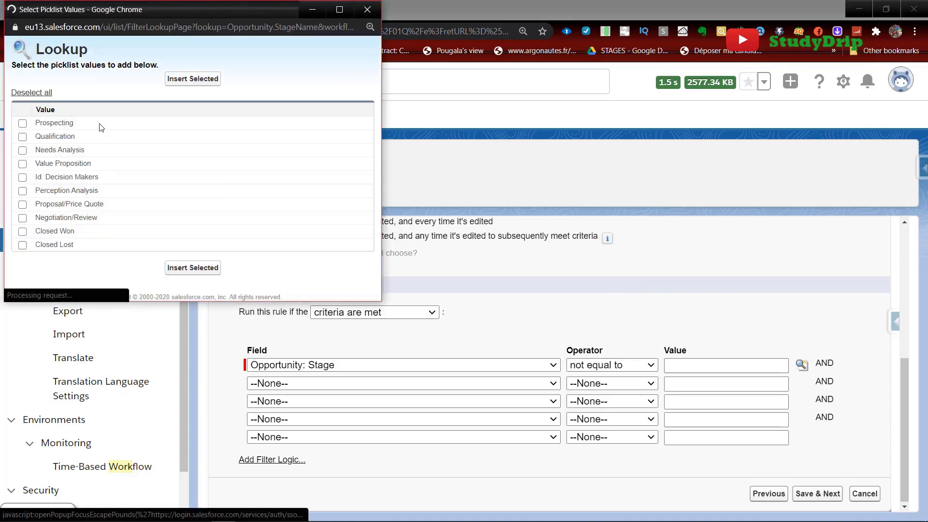
click(22, 231)
click(23, 245)
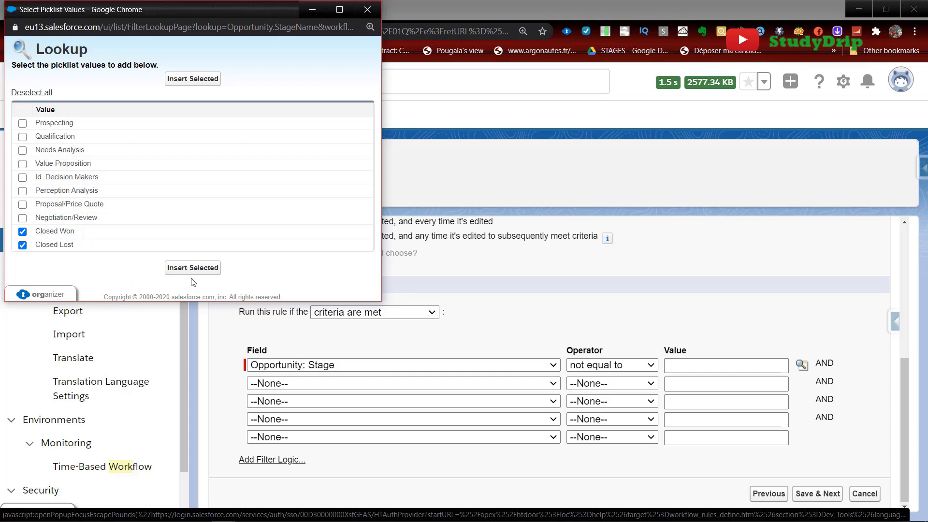
click(195, 80)
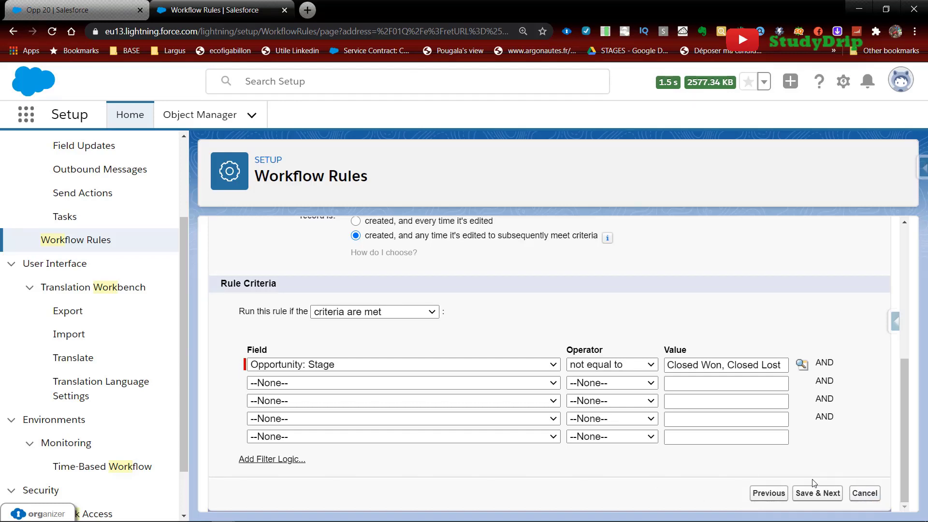
Change the Stage criterion's operator to "does not contain" and save the rule to continue to its workflow actions
click(651, 365)
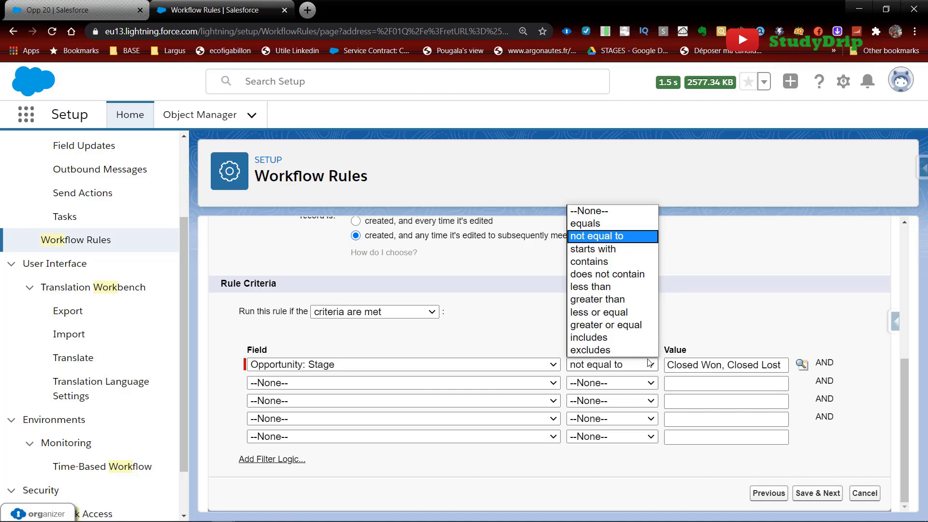
click(612, 274)
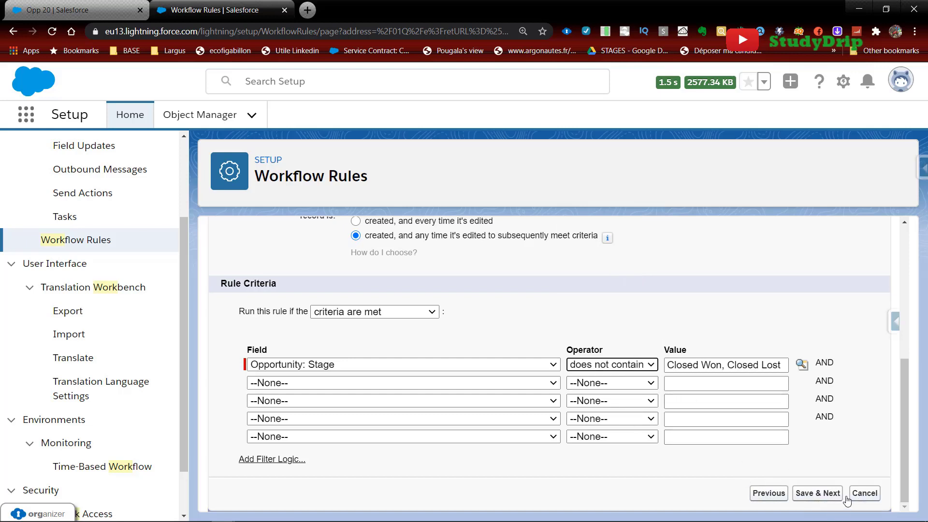
click(826, 493)
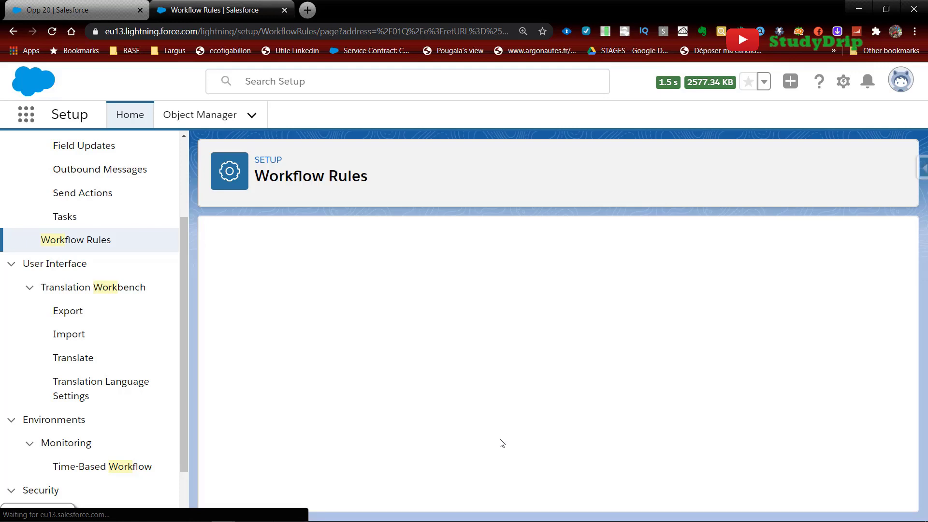
Add and save a time trigger of 30 days after Opportunity: Close Date
scroll(500, 433, down, 1)
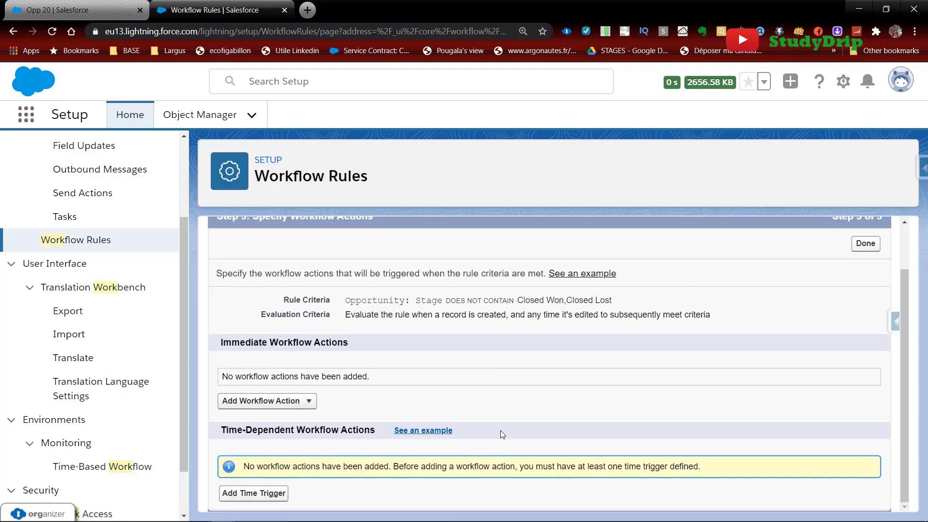
click(247, 497)
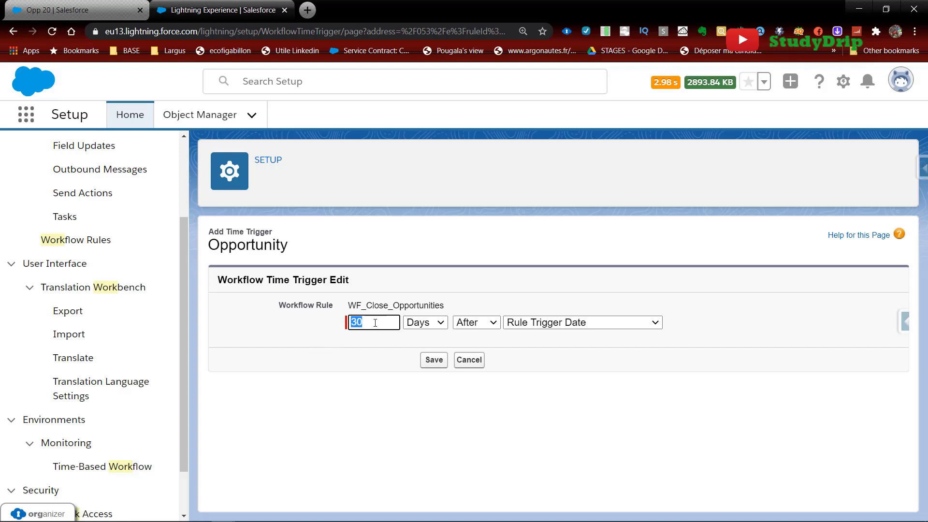
click(437, 322)
click(381, 321)
click(577, 322)
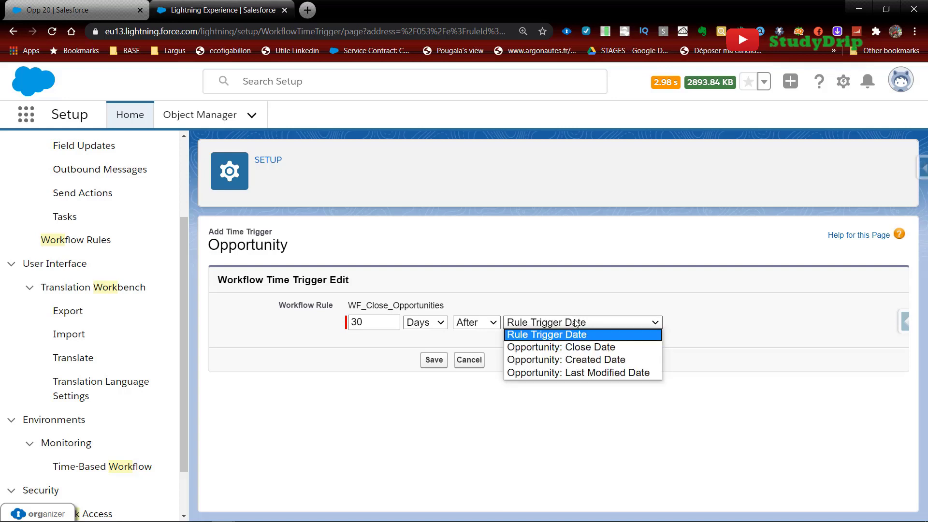
click(547, 347)
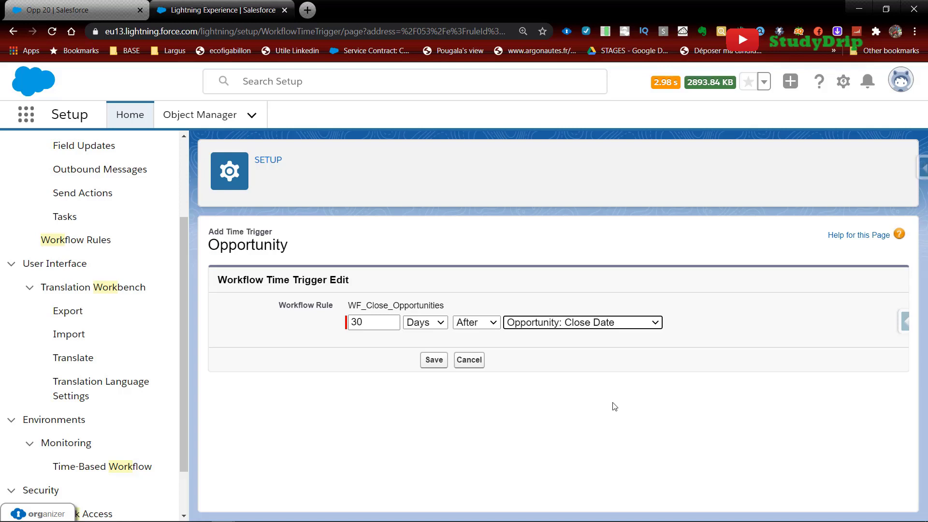
click(433, 360)
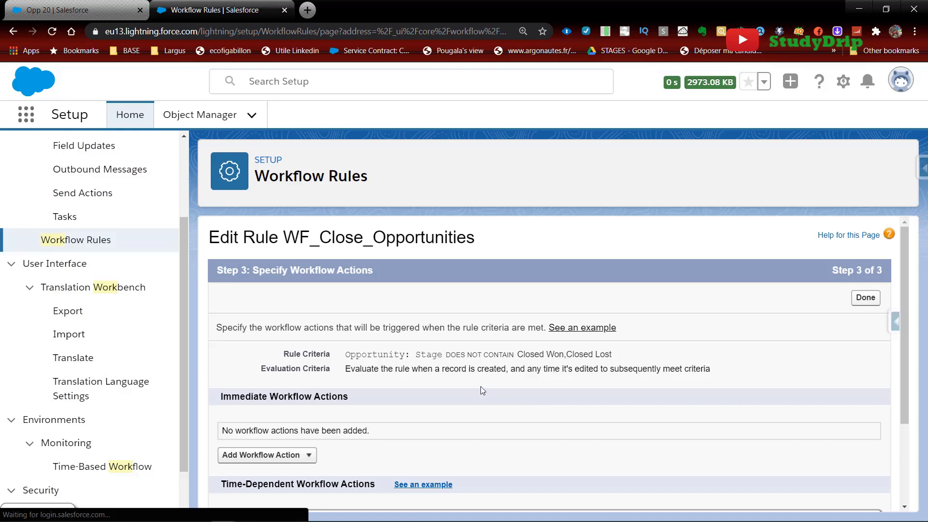
Look over the time trigger's section and finish the workflow actions setup
scroll(480, 390, down, 3)
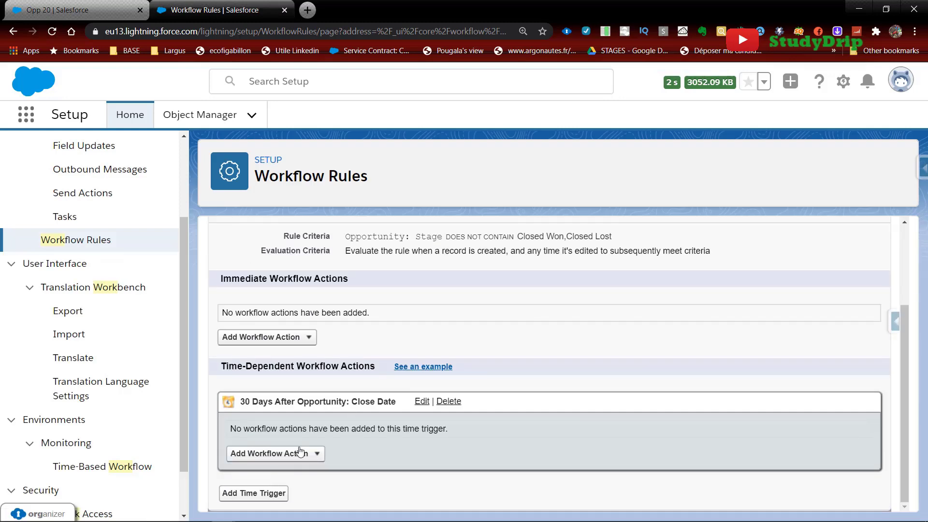
scroll(274, 342, up, 3)
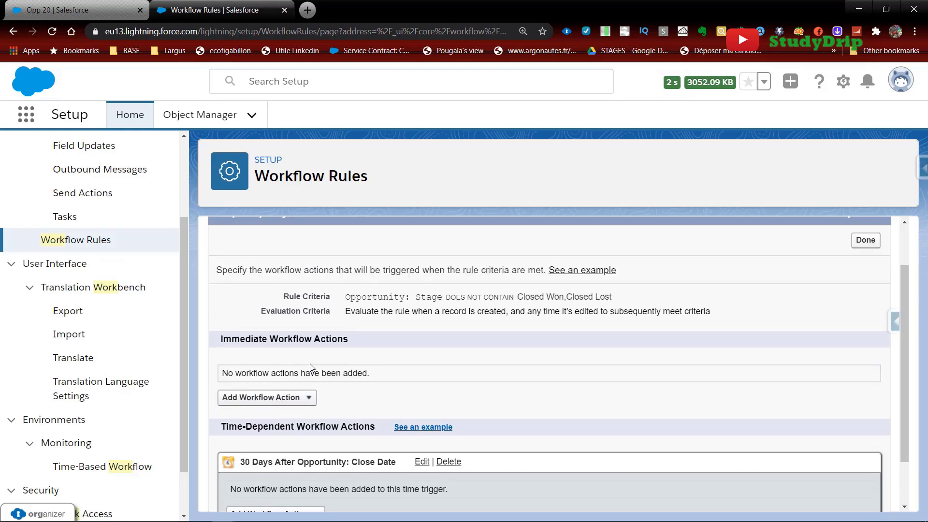
click(851, 299)
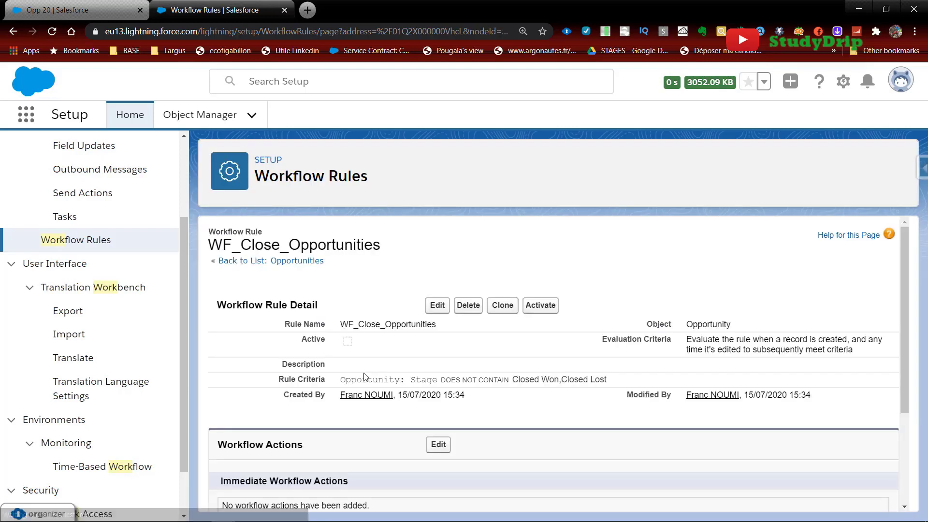
Review the rule's details and time-dependent actions, and open the WF_Close_Opportunities rule for editing
scroll(328, 368, down, 3)
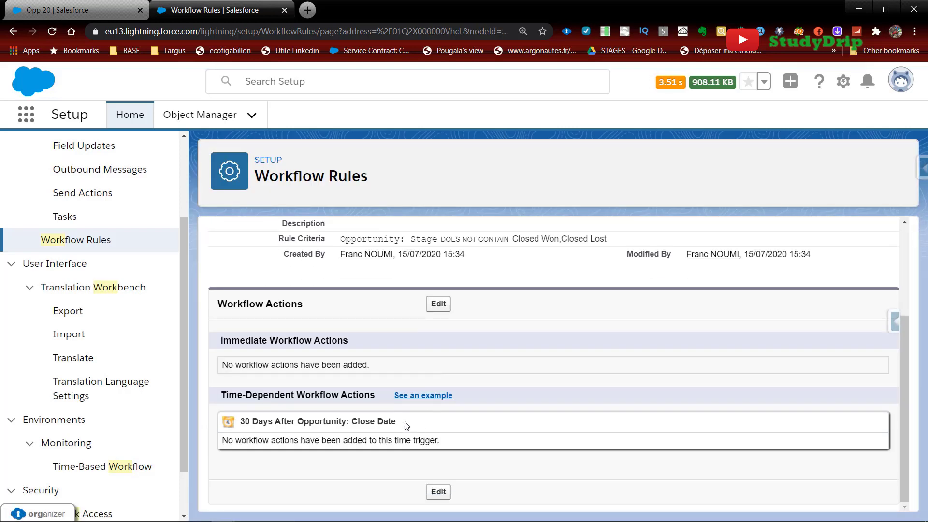
scroll(386, 381, up, 2)
scroll(414, 391, down, 1)
click(434, 248)
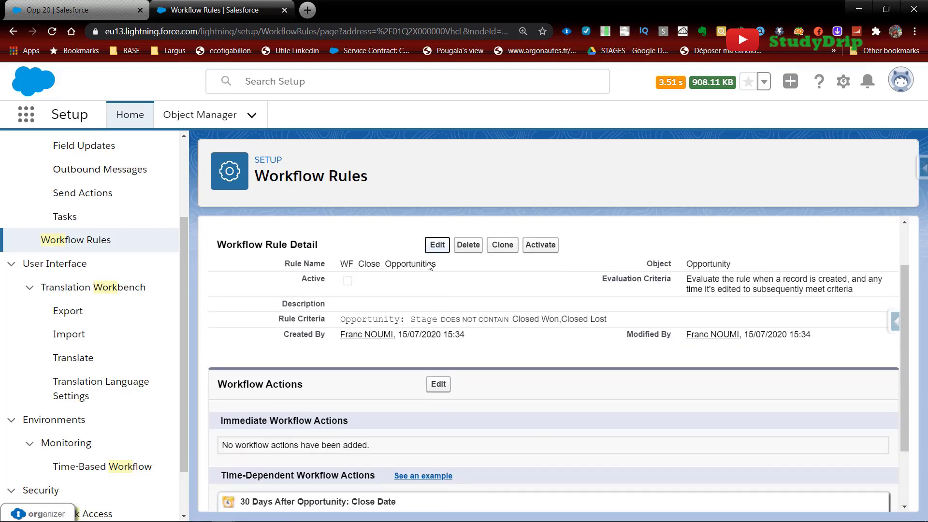
Add a second rule criterion on Opportunity: Stage with the operator "equals"
scroll(418, 402, down, 5)
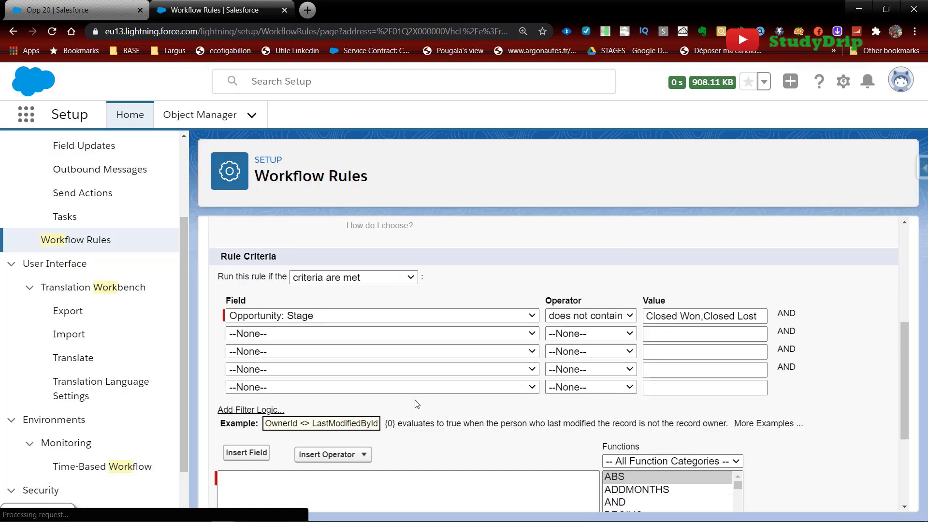
scroll(371, 328, down, 4)
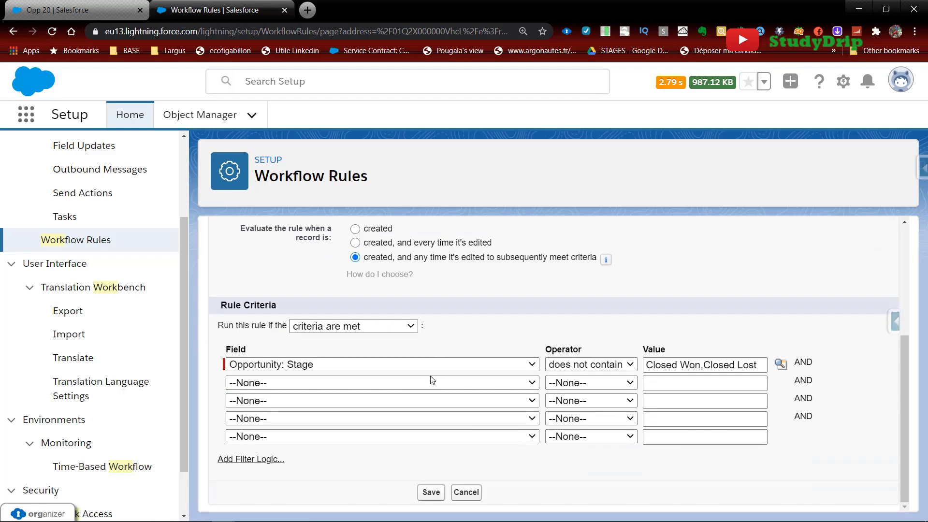
click(435, 383)
scroll(351, 248, down, 1)
scroll(351, 248, down, 7)
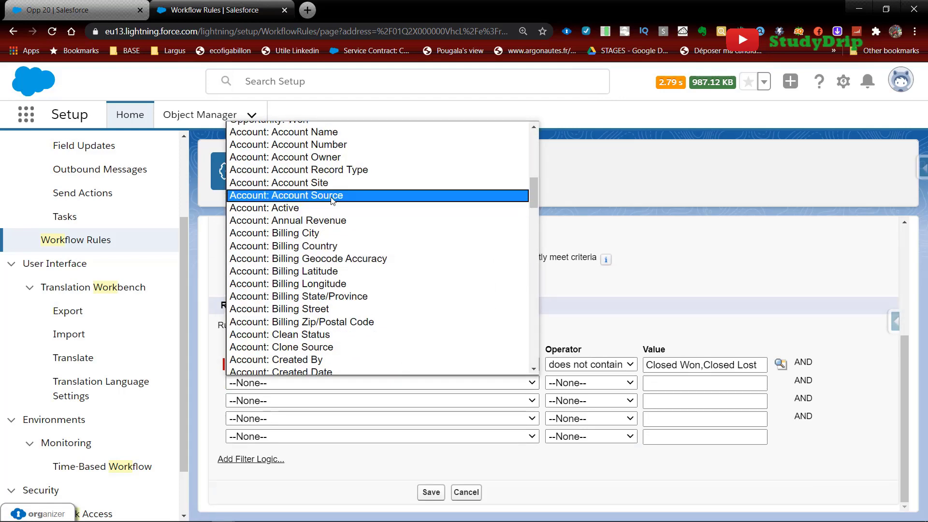
scroll(338, 243, up, 7)
scroll(338, 243, down, 6)
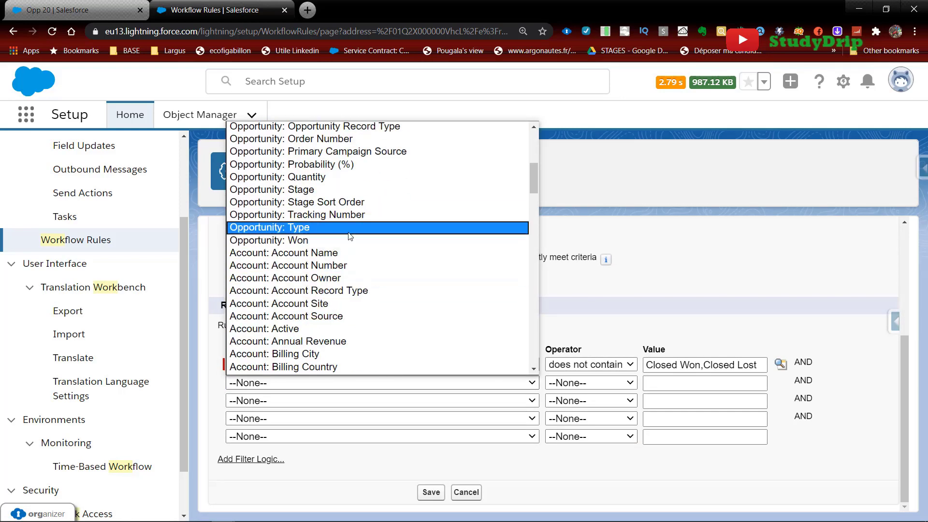
click(338, 189)
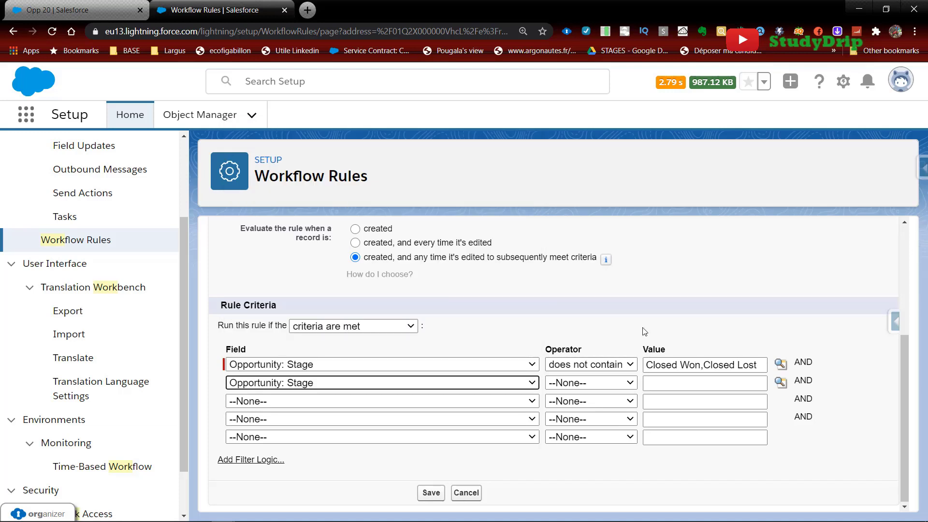
click(589, 383)
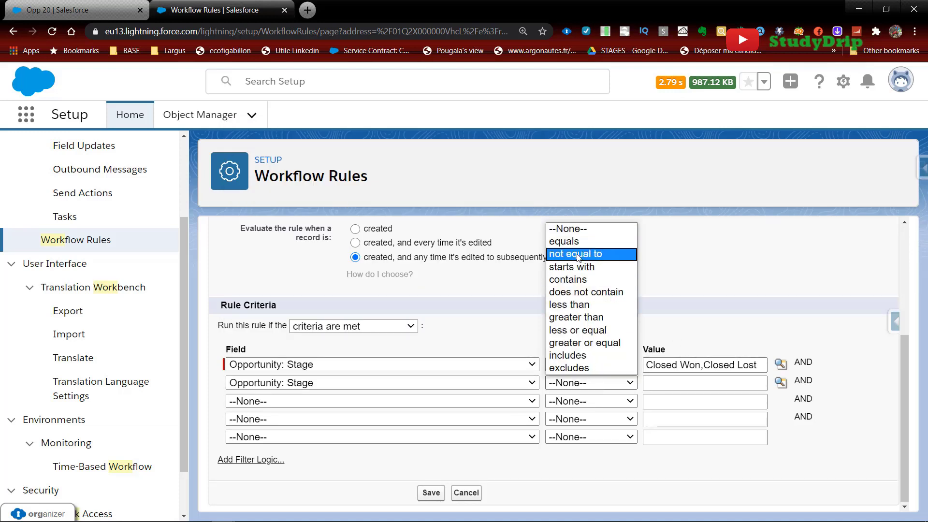
click(563, 242)
Move Closed Lost from the first criterion's value to the second's, leaving only Closed Won in the first and no stray comma
drag(702, 365, 779, 363)
key(ctrl+c)
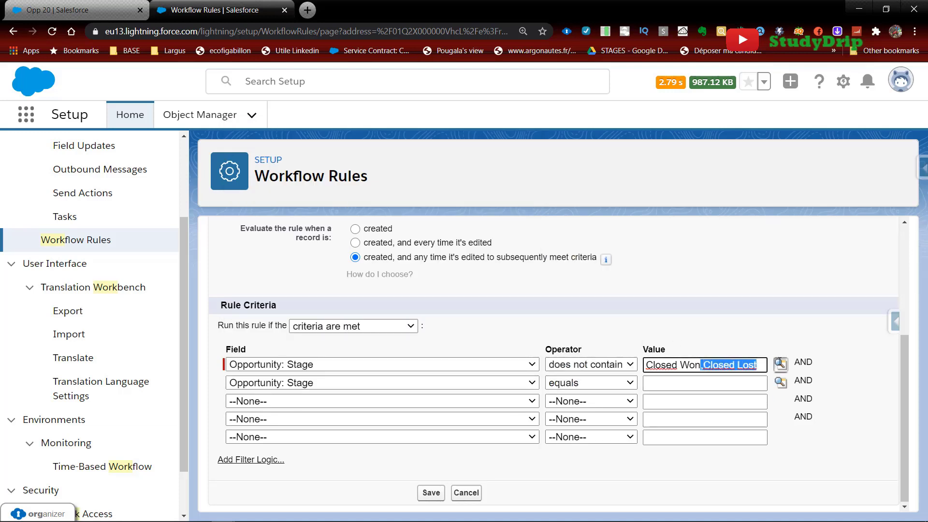
key(BackSpace)
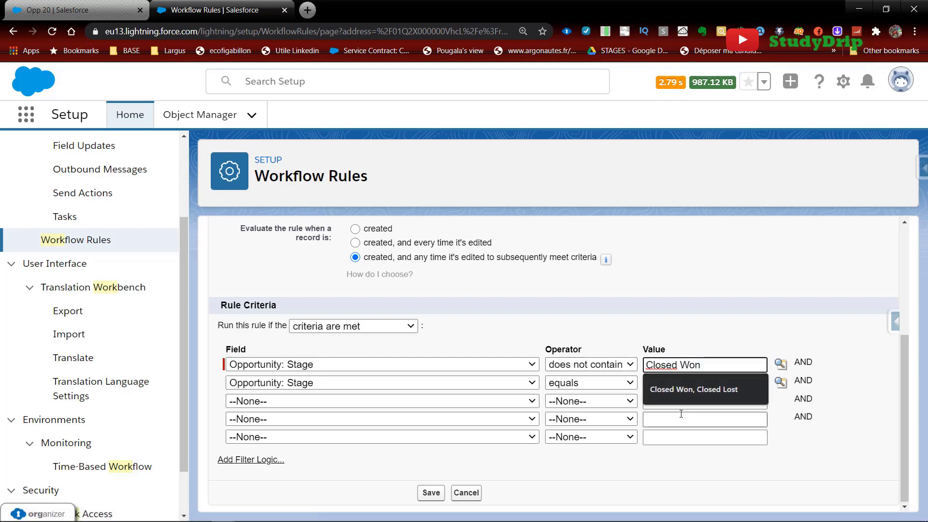
click(673, 382)
key(ctrl+v)
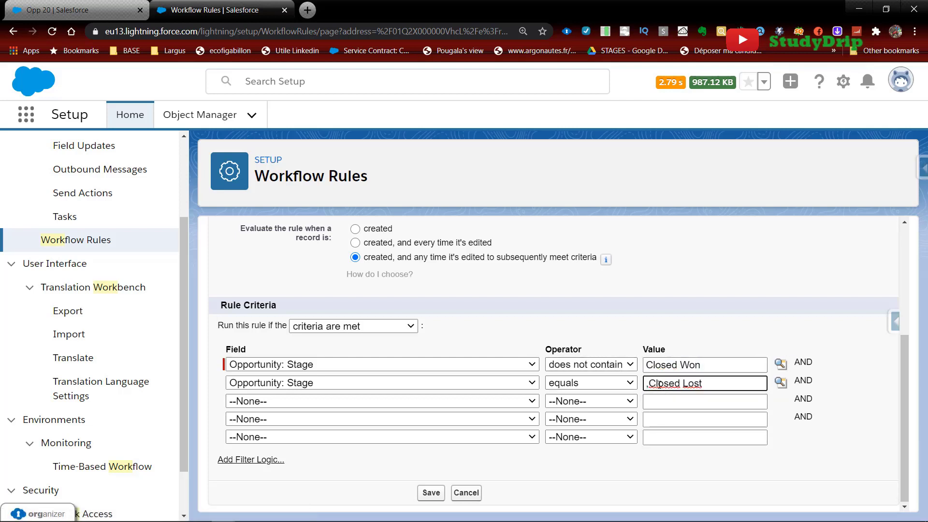
click(648, 383)
key(BackSpace)
Change the Closed Won criterion's operator to "equals" and add filter logic to the rule criteria
click(601, 366)
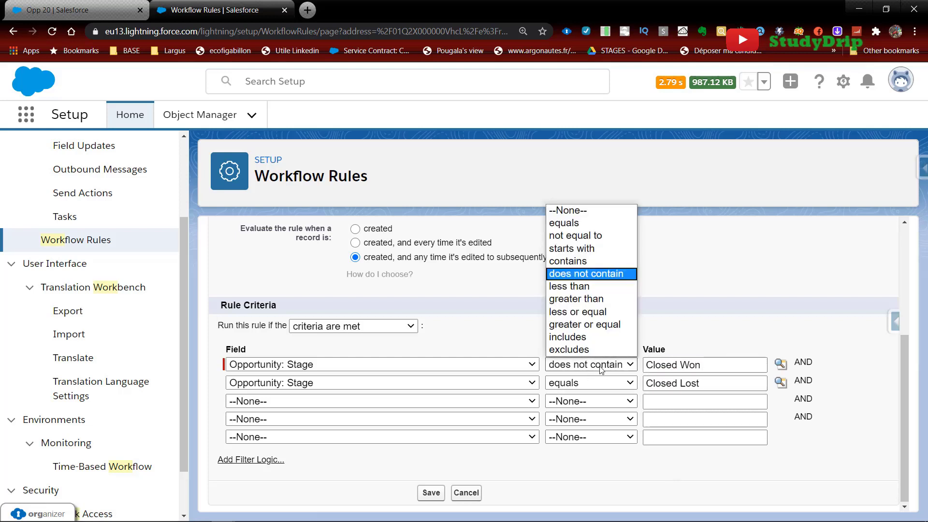
click(579, 227)
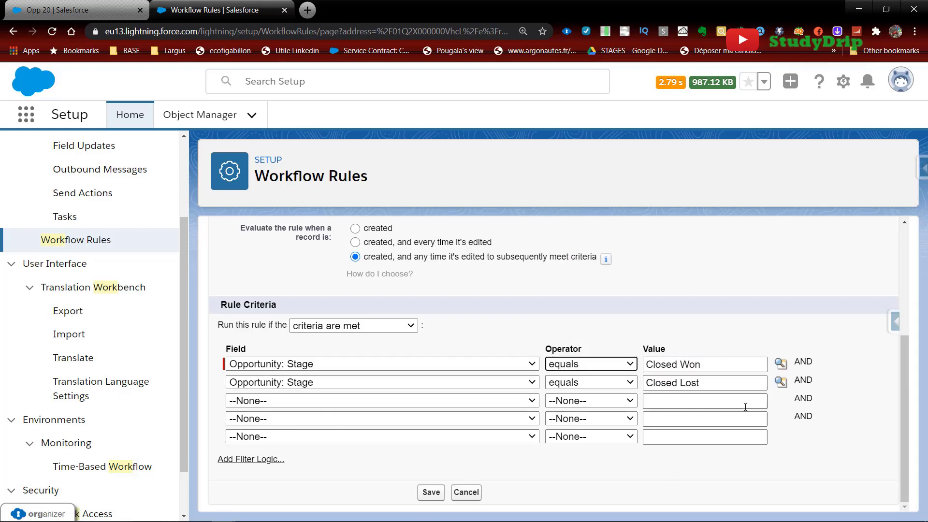
click(246, 459)
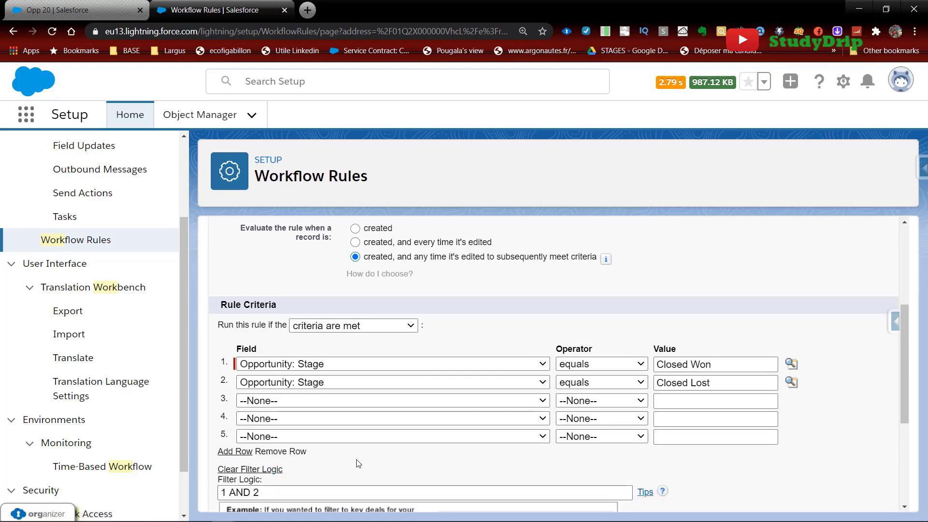
scroll(358, 464, down, 2)
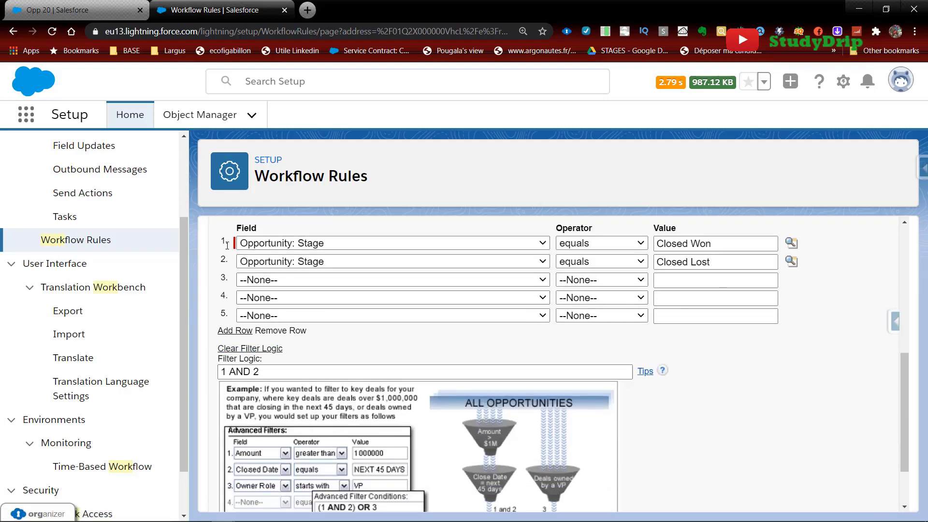
scroll(647, 266, up, 1)
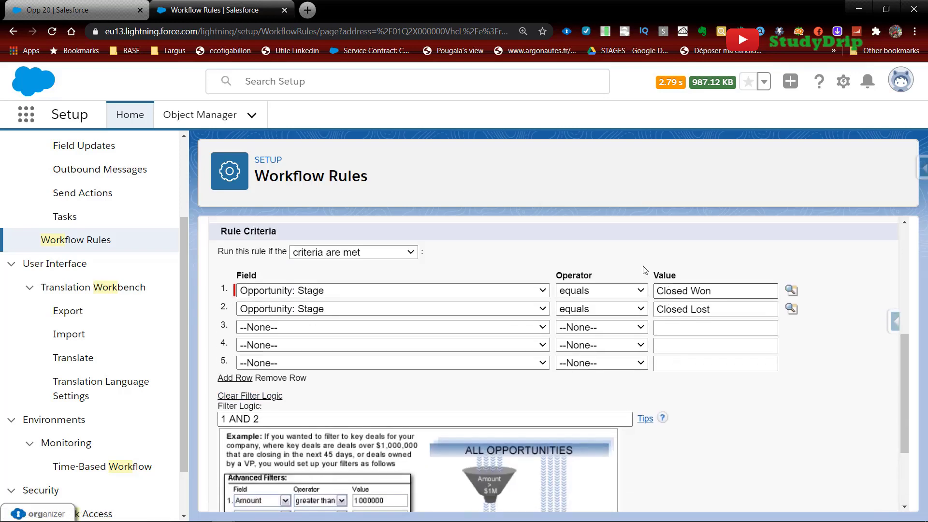
scroll(451, 279, up, 1)
scroll(358, 280, up, 1)
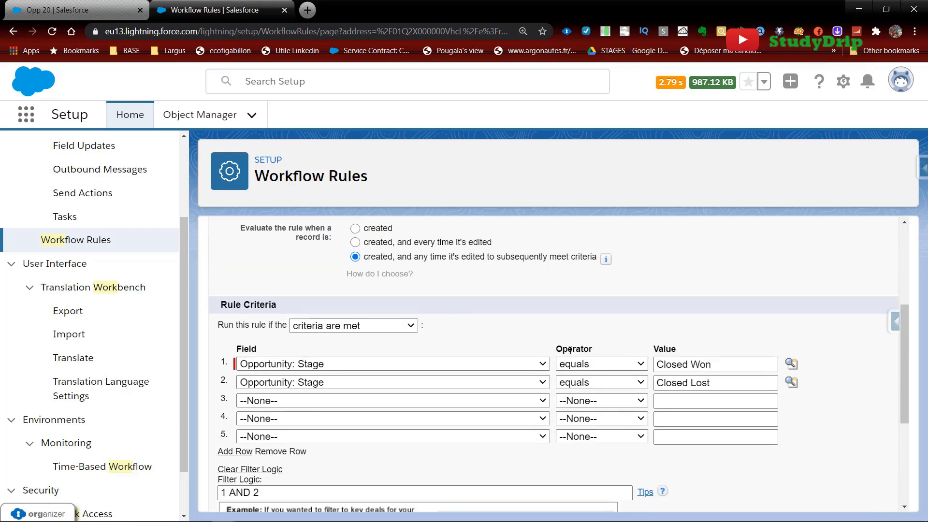
Set the operators of both Stage criteria to "not equal to"
click(621, 367)
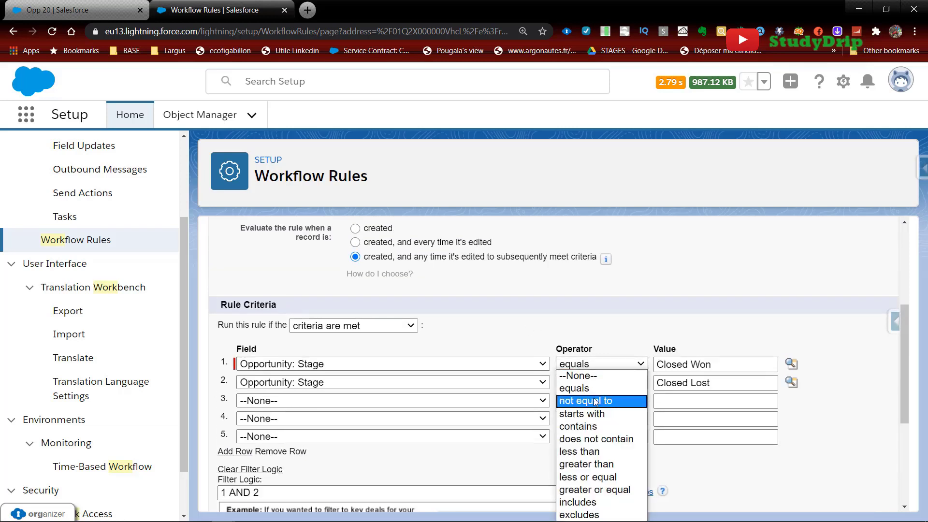
click(598, 401)
click(613, 364)
click(588, 253)
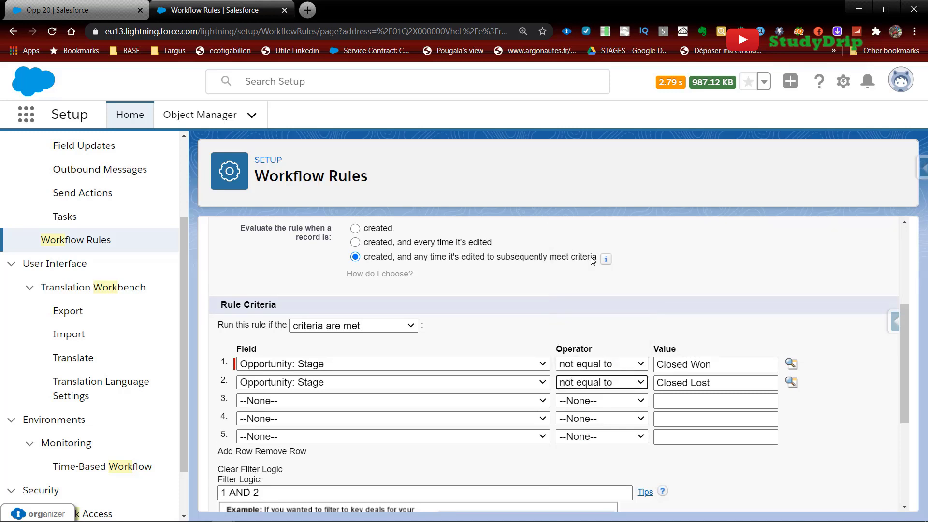
Try 1 OR 2 as the filter logic and return it to 1 AND 2
scroll(334, 387, down, 1)
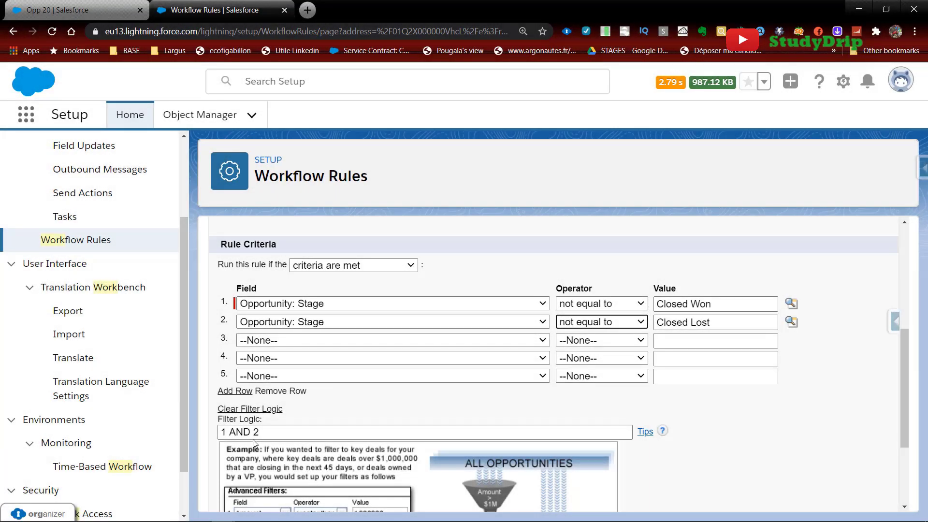
click(243, 438)
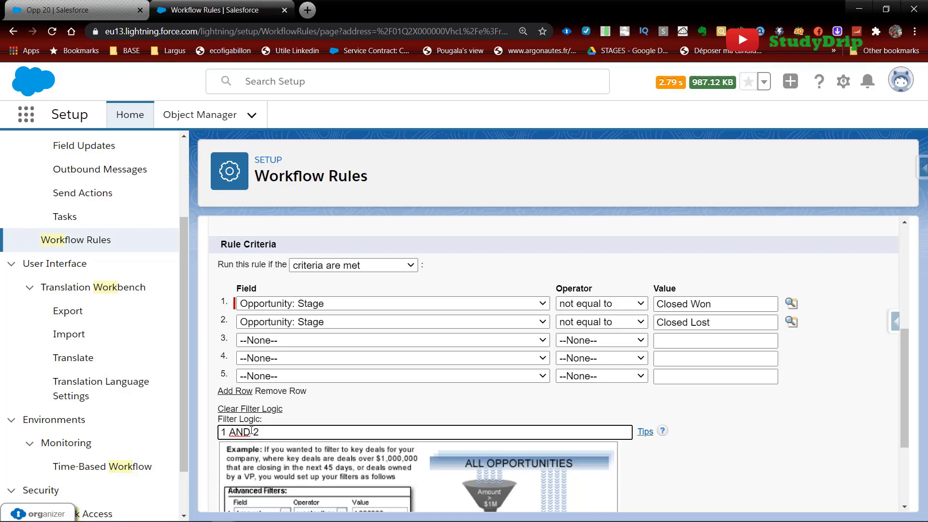
drag(251, 430, 230, 430)
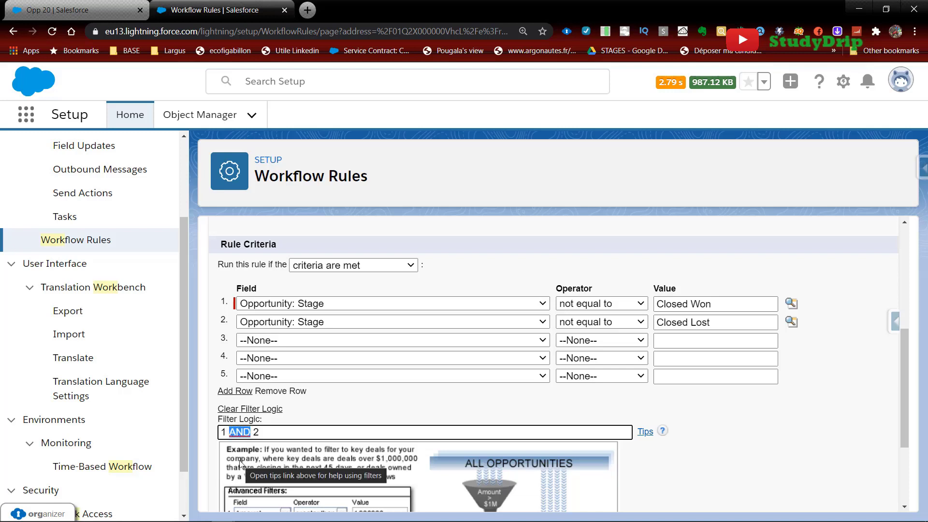
text(OR)
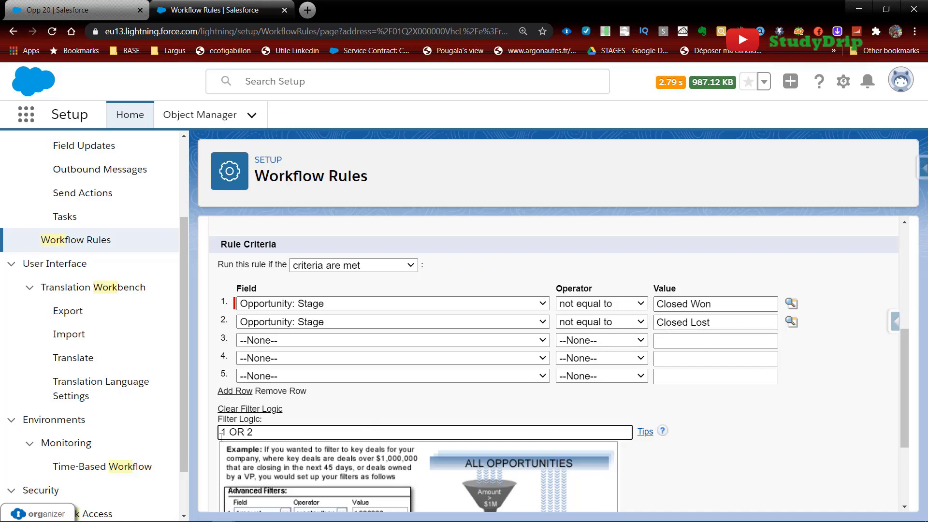
key(BackSpace)
key(BackSpace)
text(AND)
Save the edited rule criteria and activate the rule, continuing to the process automation settings it requires
scroll(420, 406, down, 3)
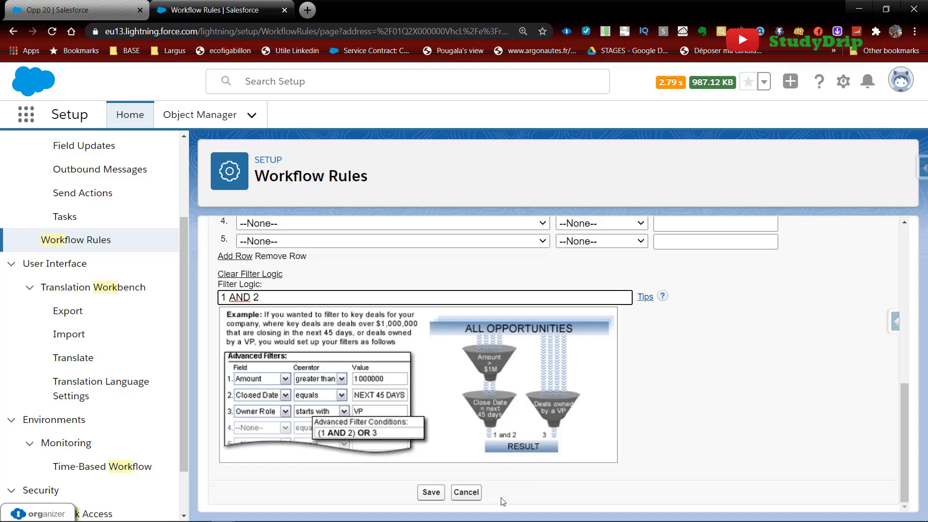
click(425, 494)
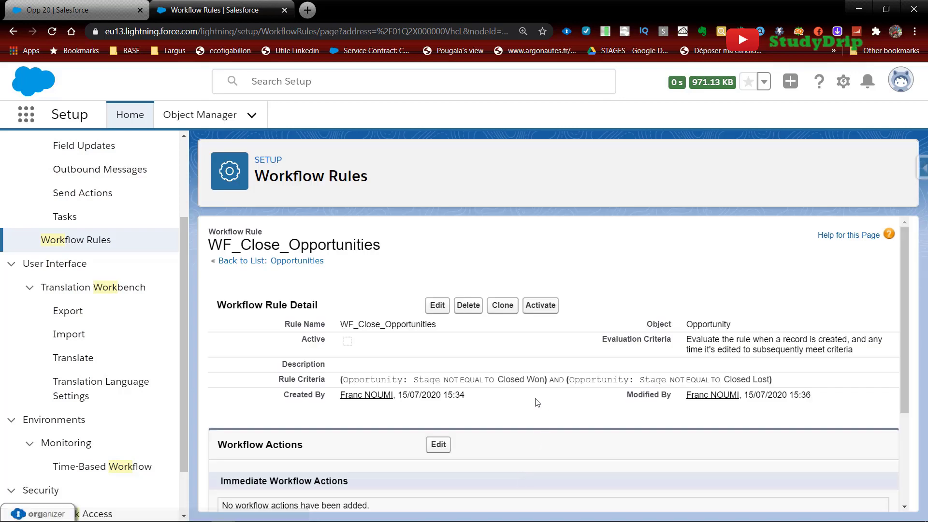
scroll(500, 378, down, 3)
scroll(493, 357, up, 3)
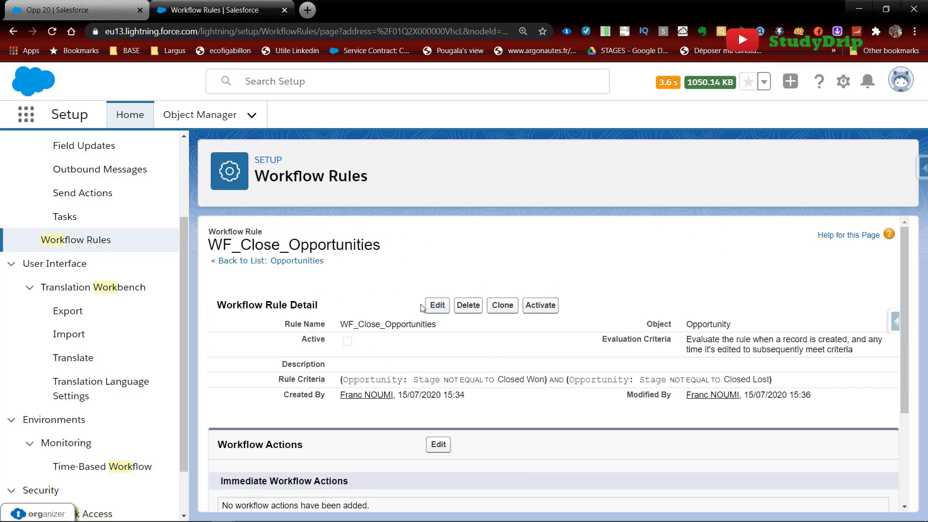
click(538, 305)
click(513, 107)
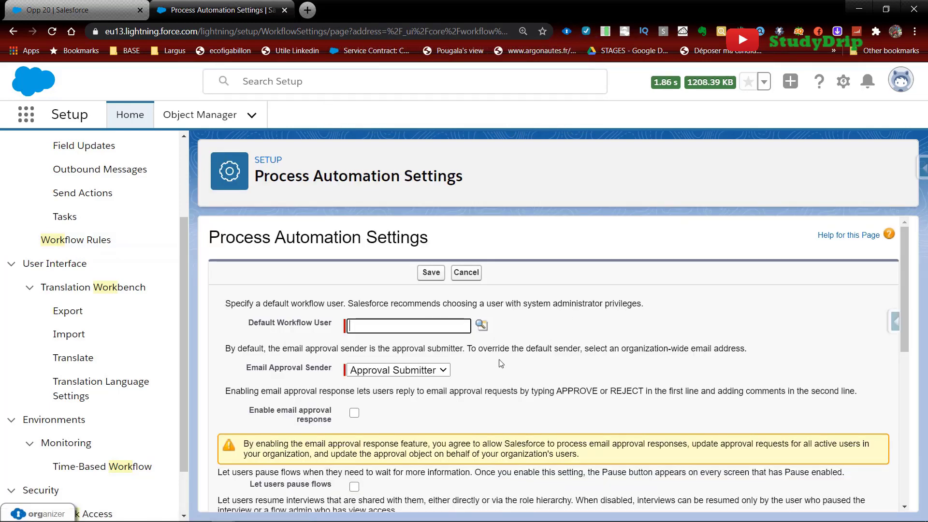
Look up and choose the recently viewed user with the Support role as the Default Workflow User
click(481, 325)
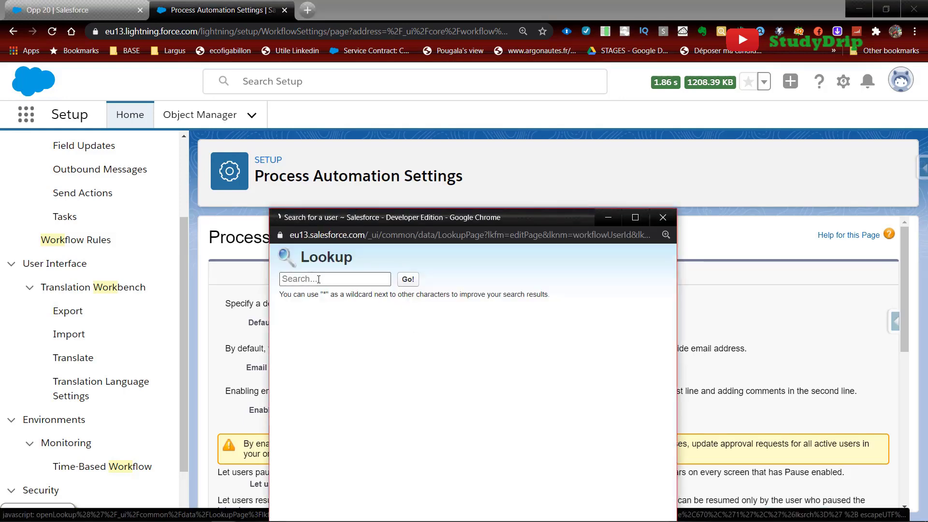
click(319, 278)
click(318, 368)
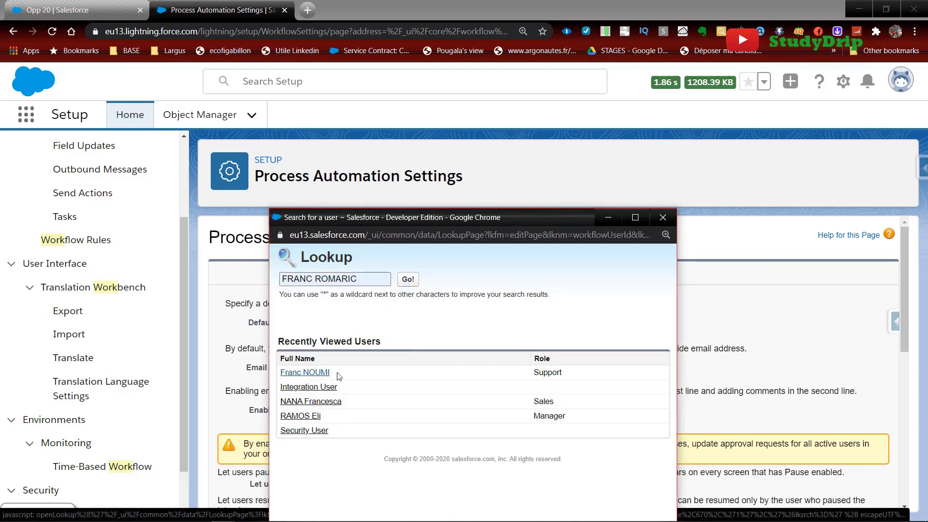
click(305, 373)
click(480, 409)
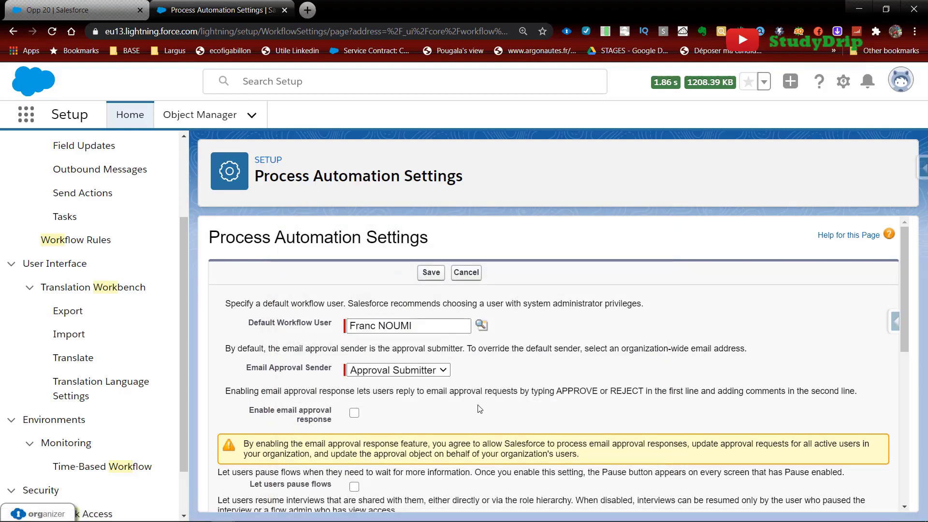
Keep error emails going to User Who Last Modified the Process or Flow and save the process automation settings
scroll(358, 387, down, 3)
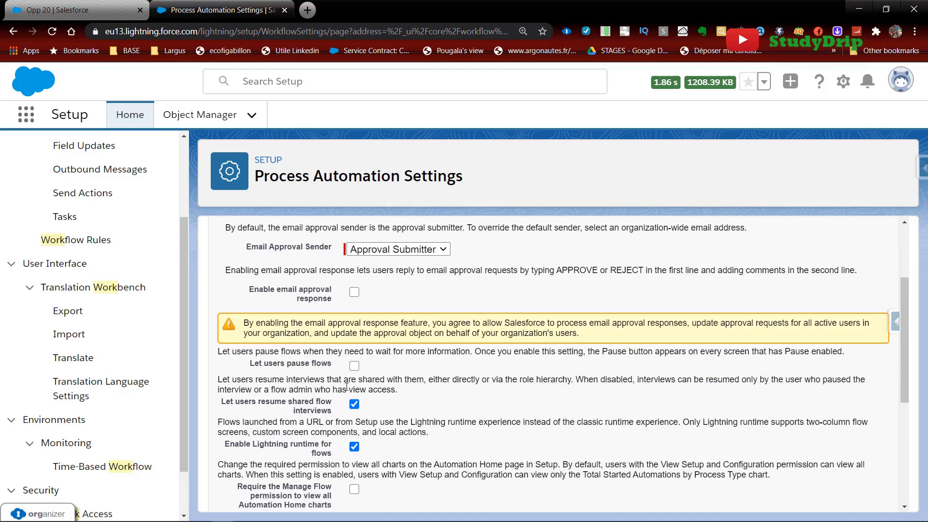
scroll(346, 385, down, 4)
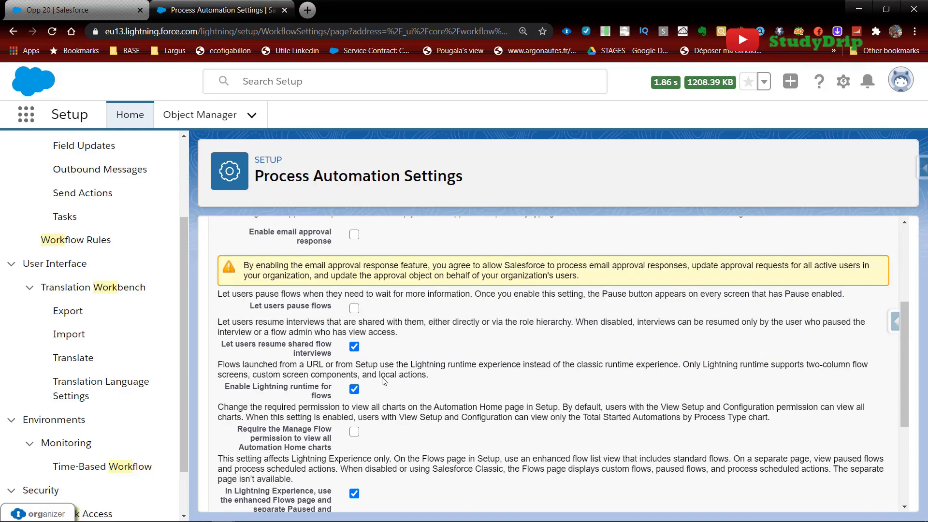
scroll(457, 378, down, 2)
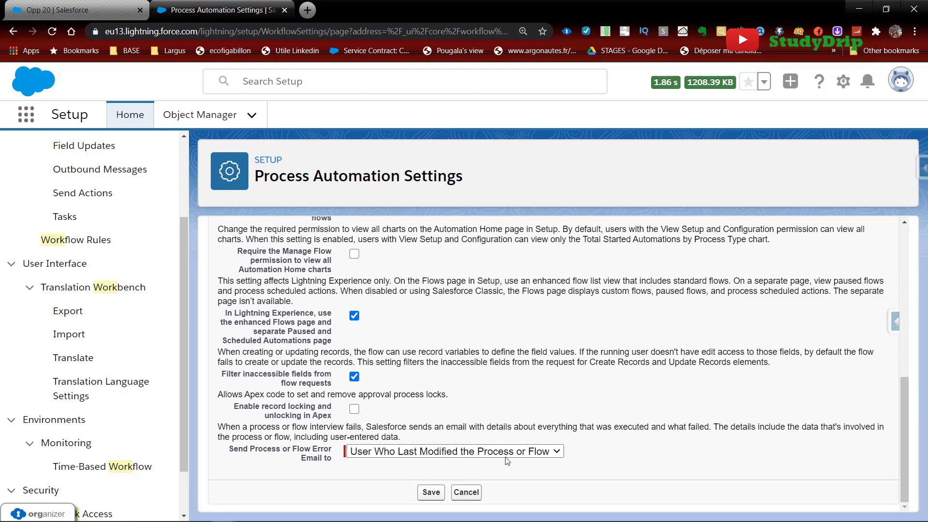
click(560, 452)
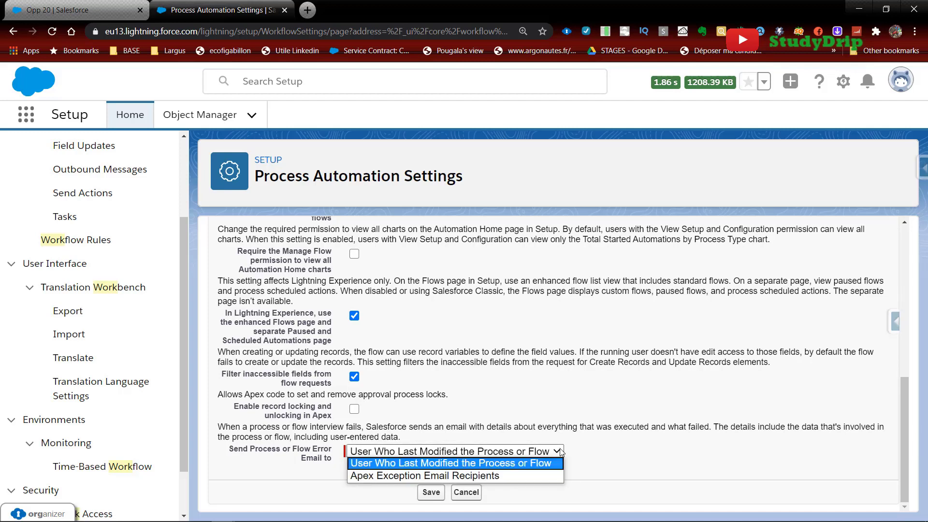
click(450, 463)
click(431, 492)
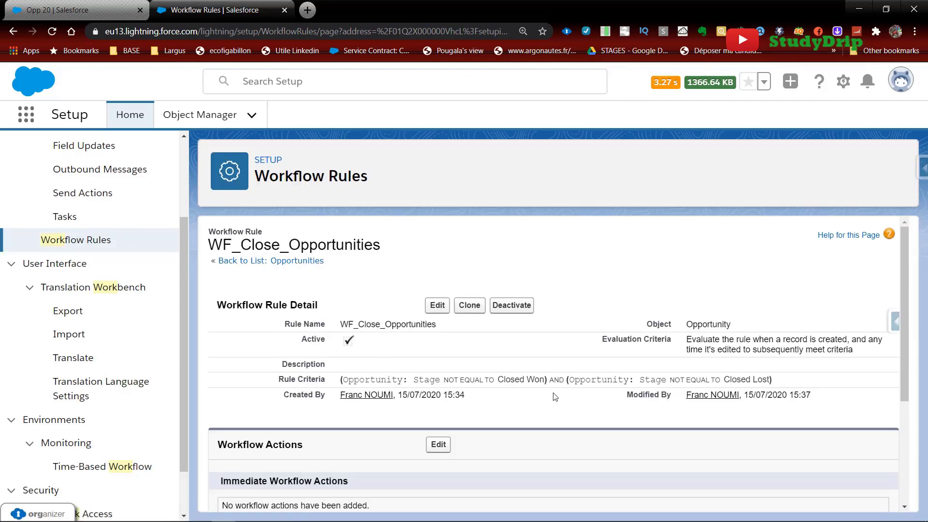
Check the activated rule's criteria and its 30-day time-dependent workflow actions
scroll(554, 396, down, 1)
scroll(555, 396, up, 1)
scroll(554, 397, down, 1)
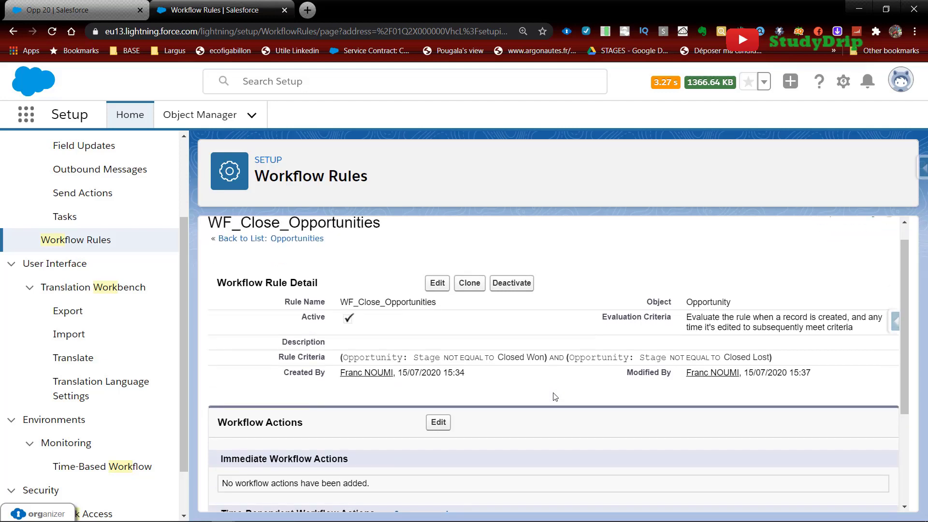
scroll(555, 396, down, 1)
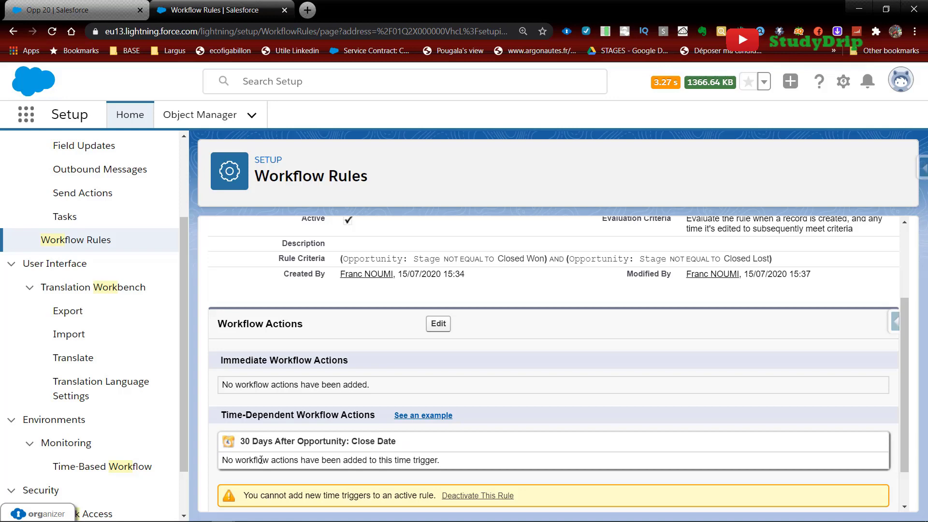
Edit the rule's workflow actions and start a new field update under the 30 Days After Opportunity: Close Date trigger
scroll(254, 458, up, 5)
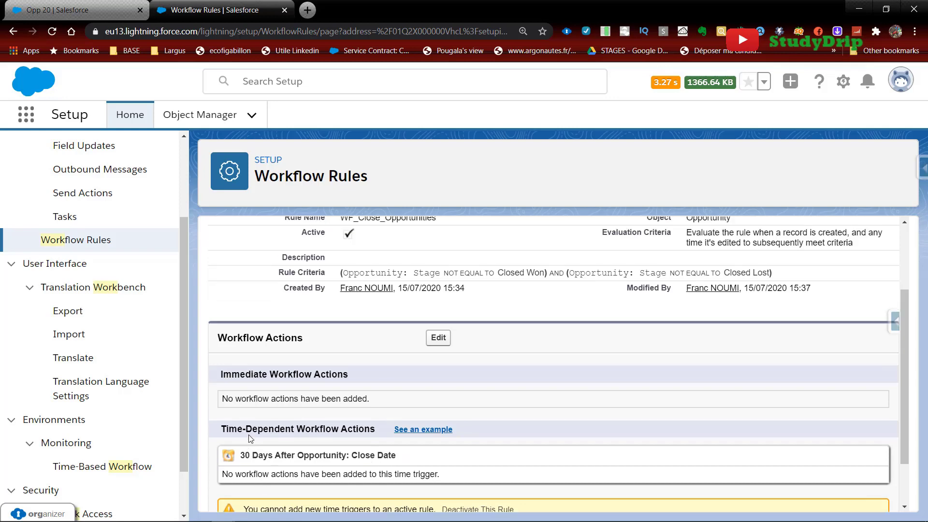
click(97, 10)
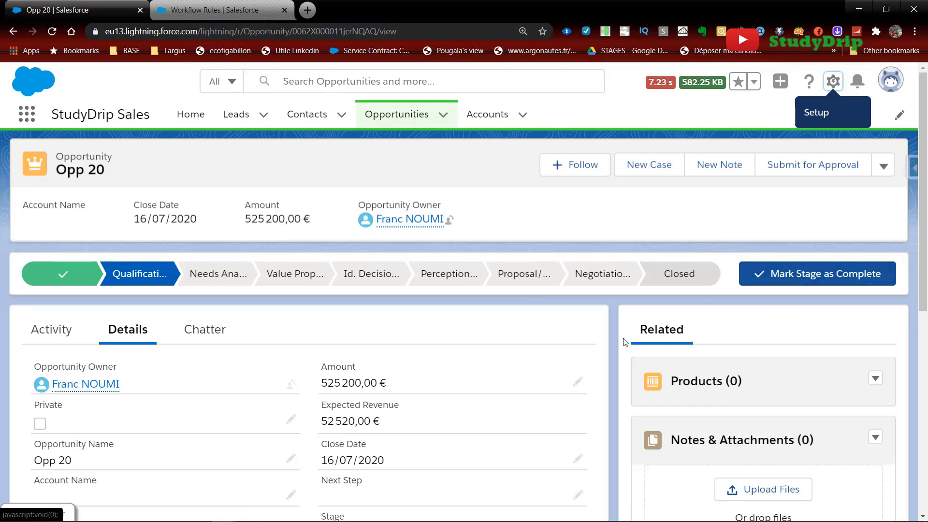
key(ctrl+Tab)
scroll(416, 371, down, 3)
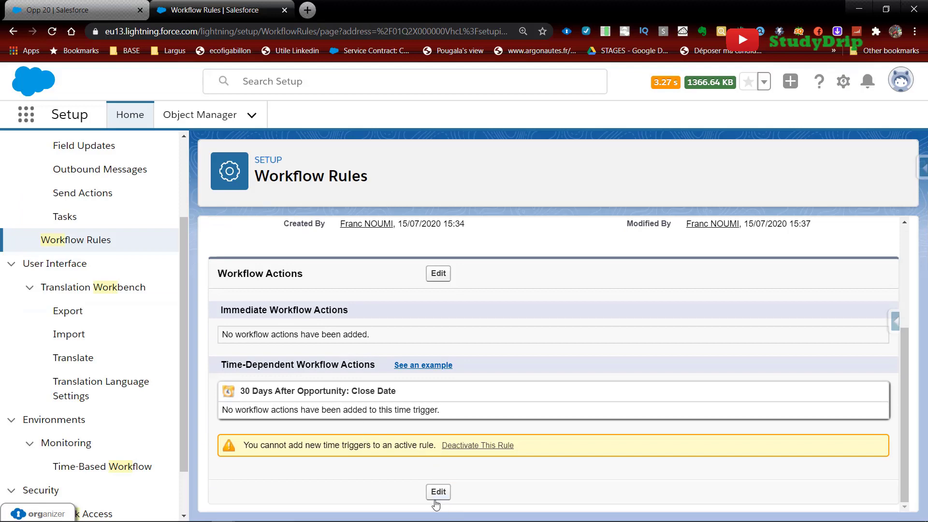
click(438, 274)
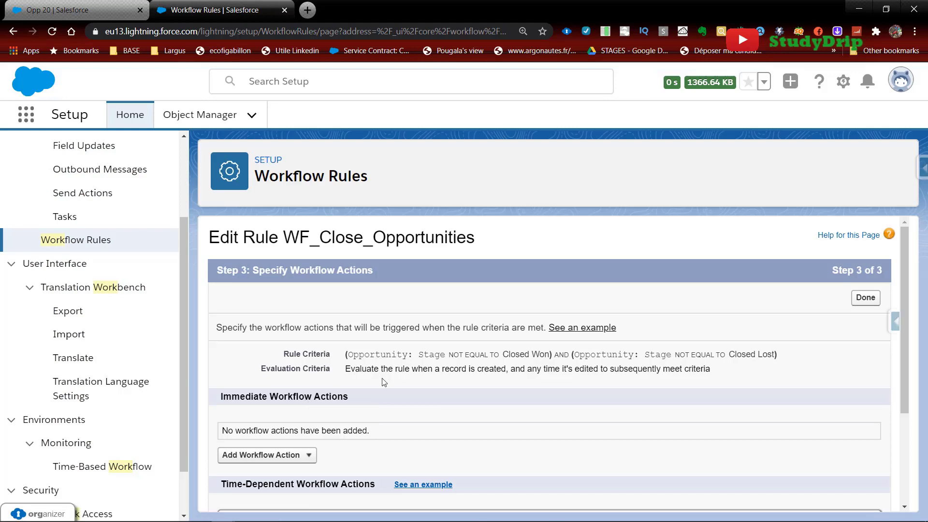
scroll(383, 382, down, 3)
scroll(313, 361, up, 3)
scroll(312, 360, down, 3)
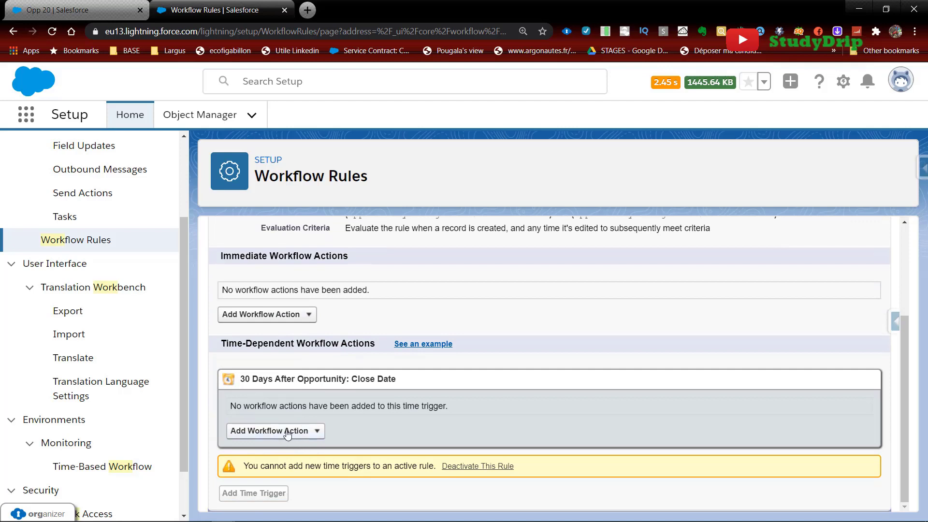
click(306, 435)
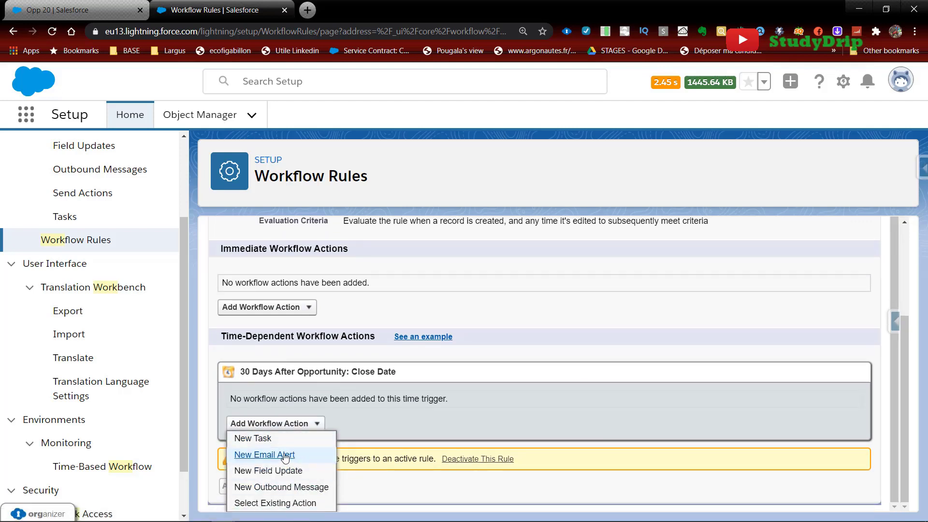
click(260, 473)
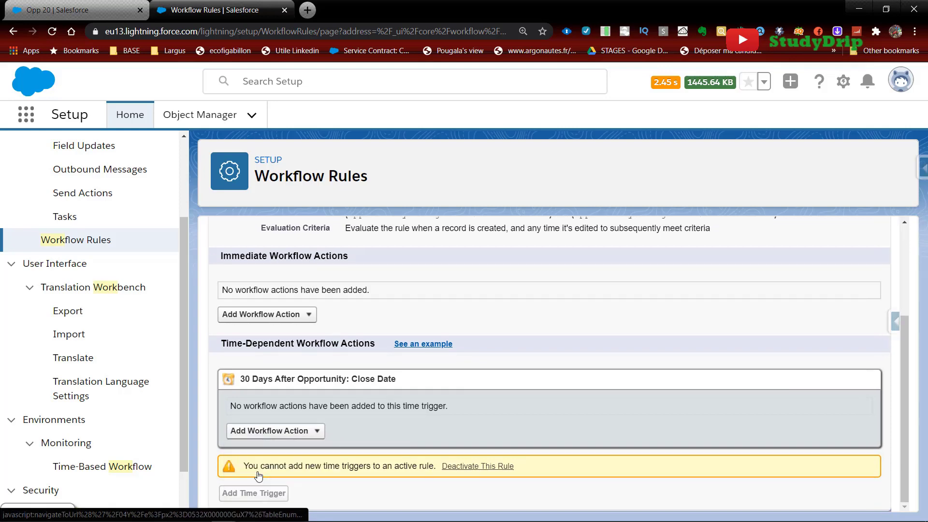
click(365, 350)
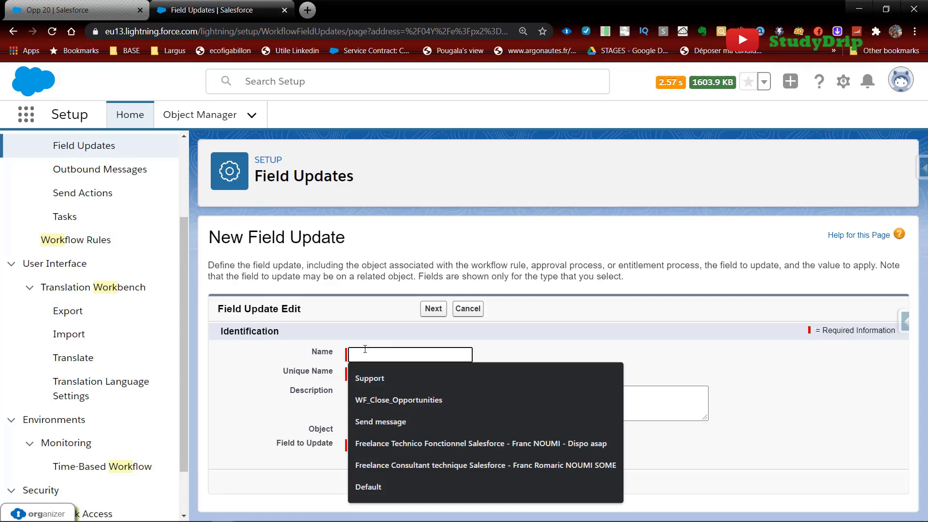
text(Clo)
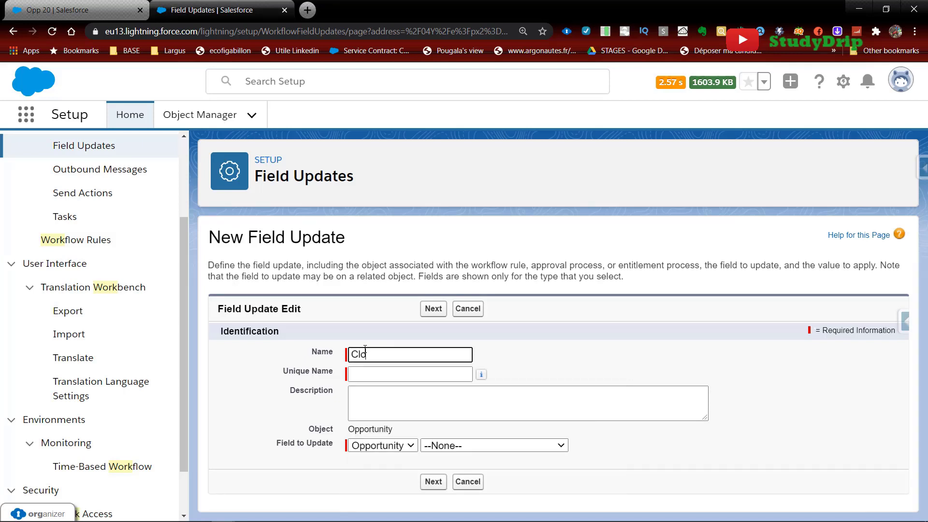
key(BackSpace)
key(BackSpace)
text(FS)
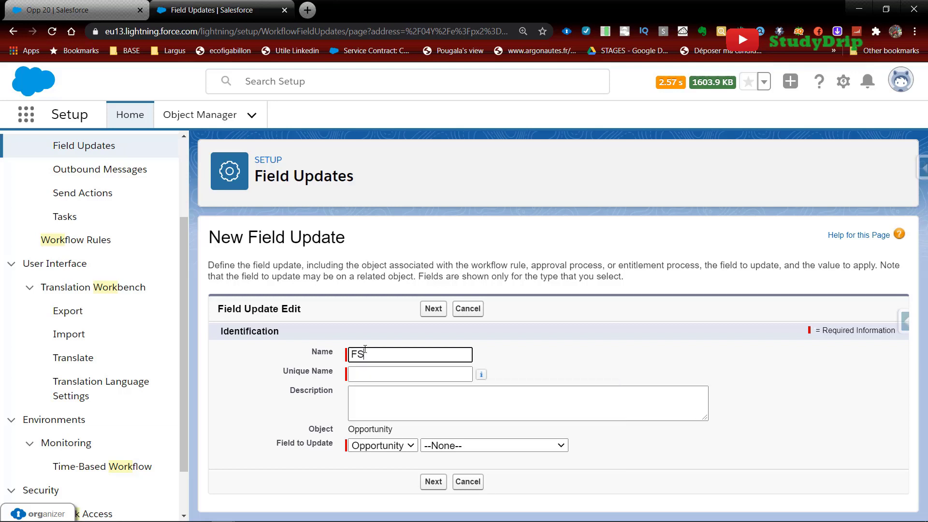
key(BackSpace)
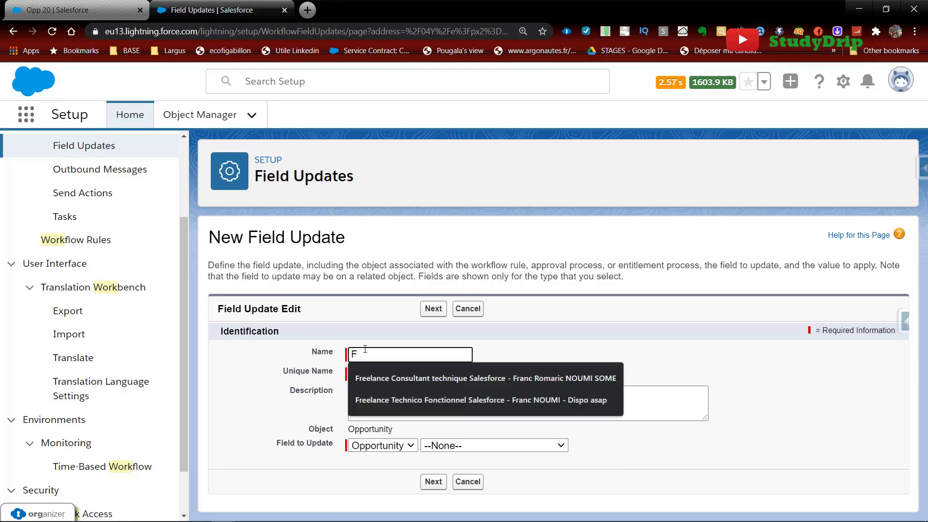
text(D)
key(BackSpace)
text(D)
key(BackSpace)
key(BackSpace)
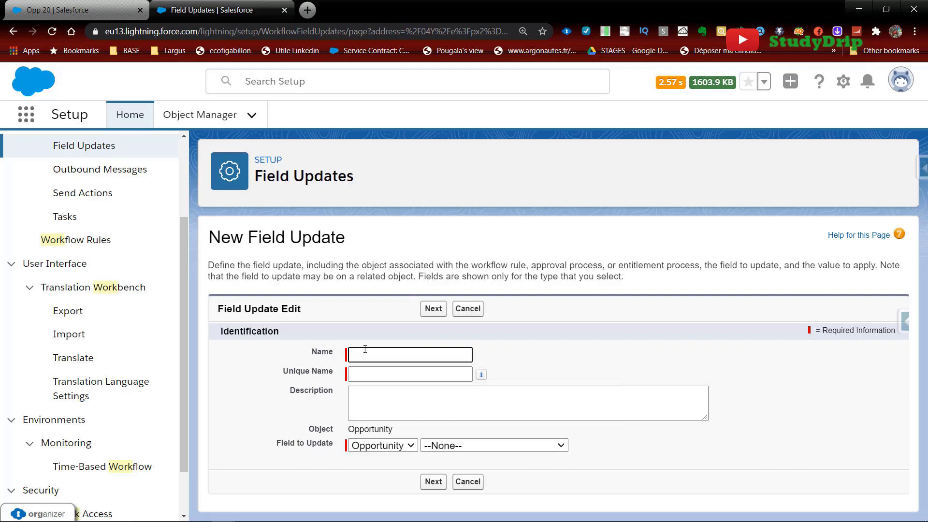
Name the field update WFU_Close_theStatus and let the unique name fill in to match
text(W)
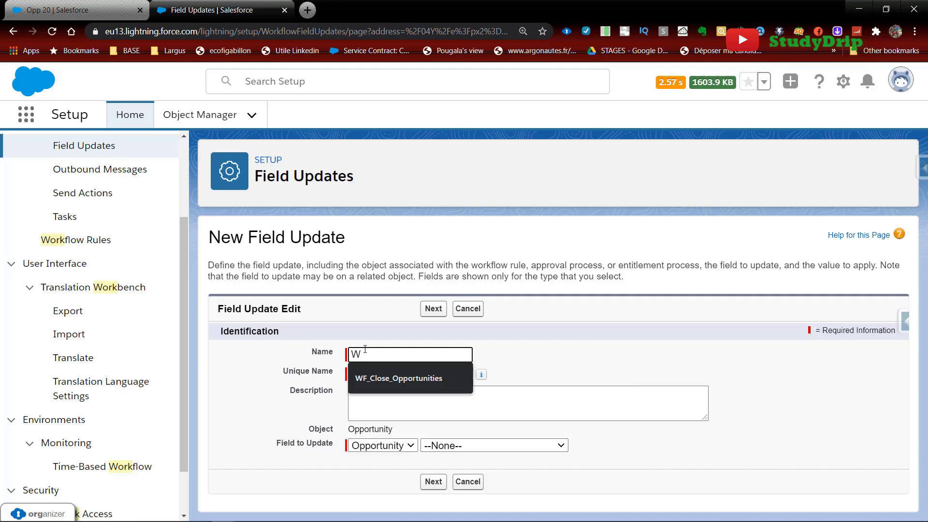
text(FU_)
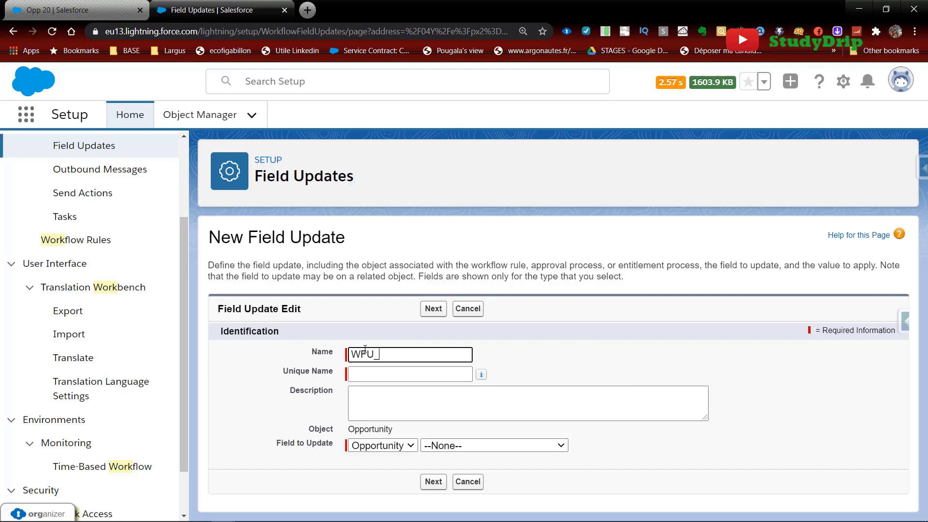
text(Clos)
text(e_Status)
key(Left)
key(Left)
key(Left)
key(Left)
key(Left)
key(Left)
text(the)
click(369, 404)
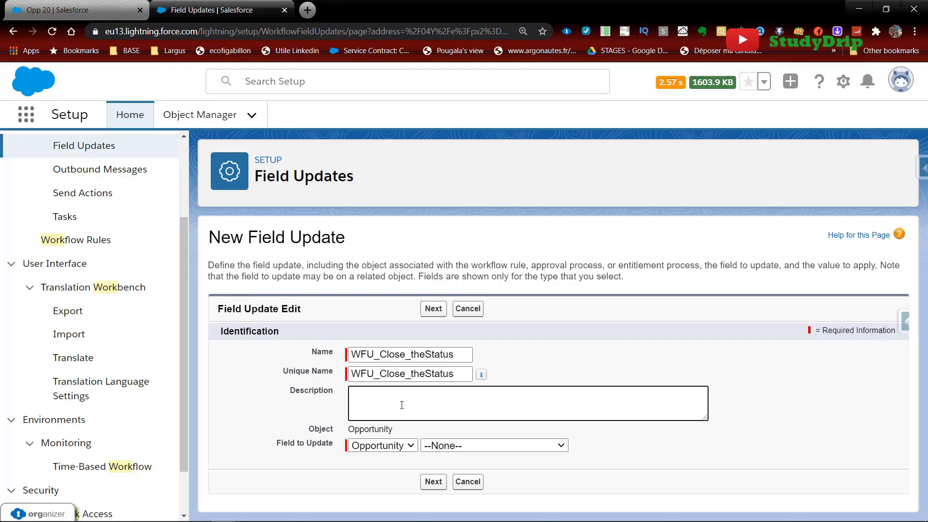
Choose Stage as the opportunity field to update and change both the name and unique name to WFU_Close_theStage
click(461, 445)
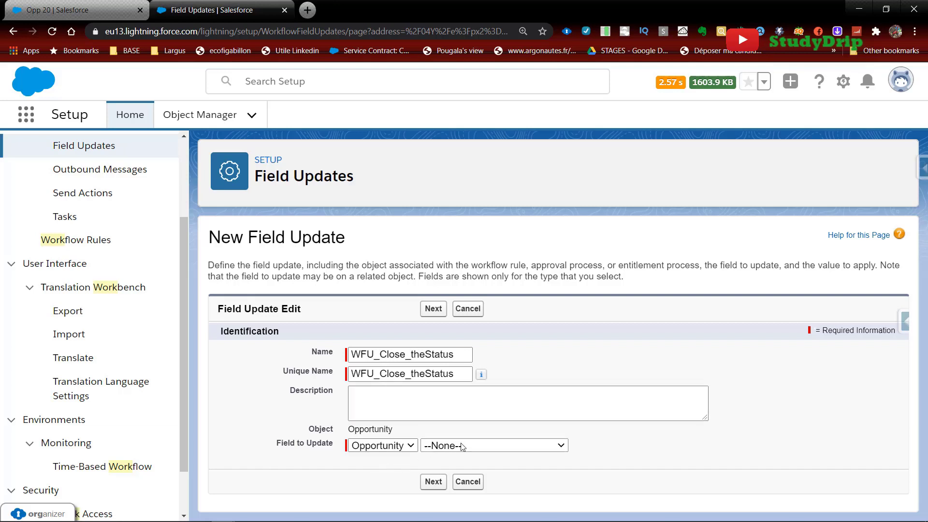
click(456, 354)
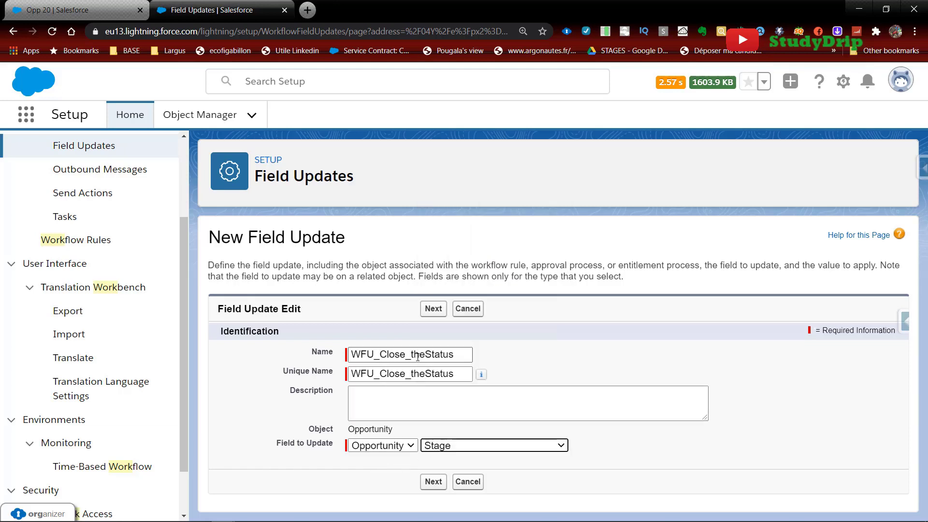
drag(455, 355, 424, 360)
text(Stage)
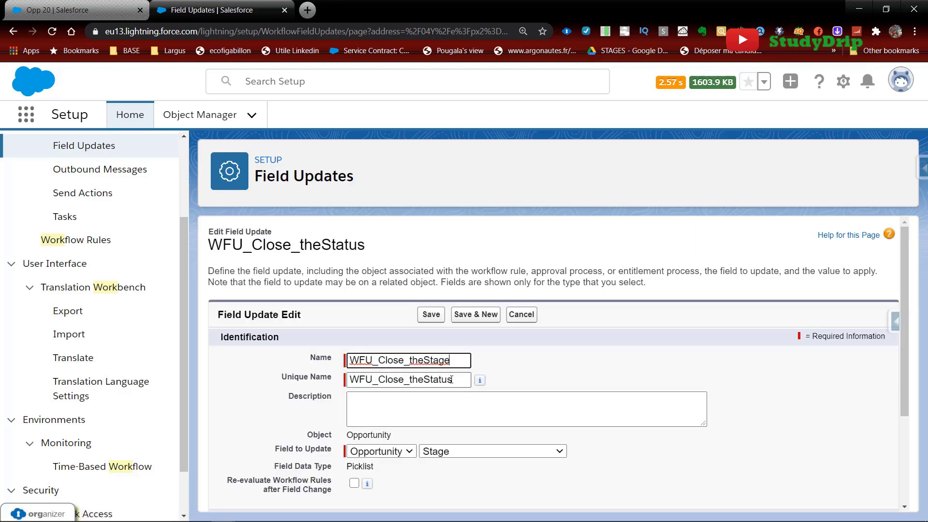
drag(455, 381, 425, 381)
text(Stage)
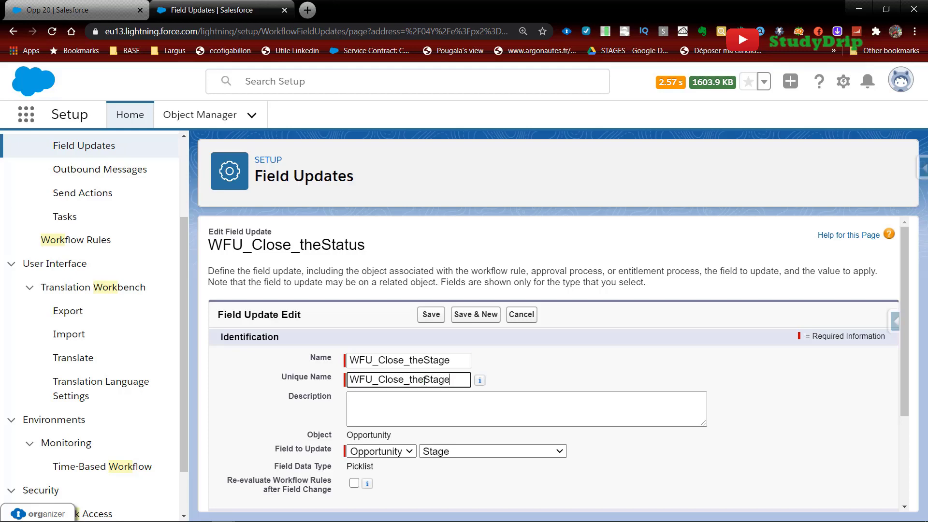
Set the new stage to the specific value Closed Lost and save the field update
scroll(389, 394, down, 3)
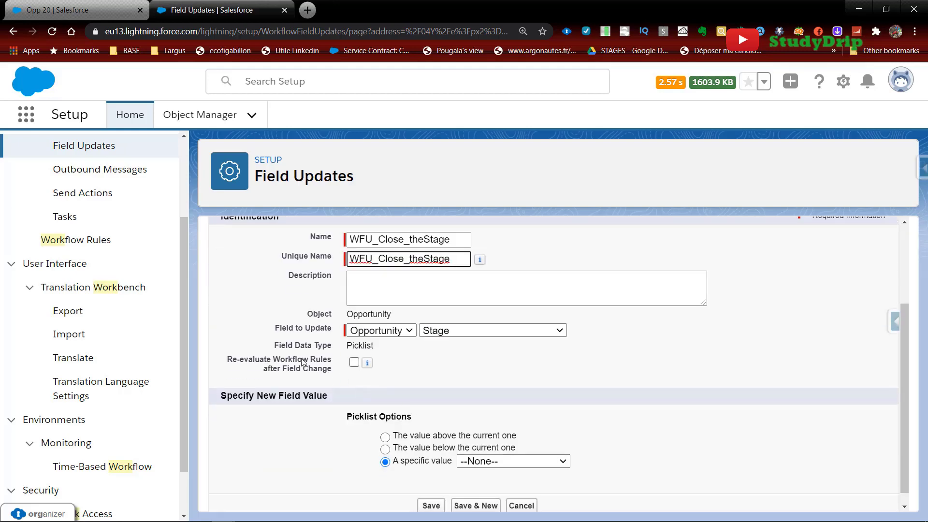
scroll(288, 407, down, 1)
click(529, 448)
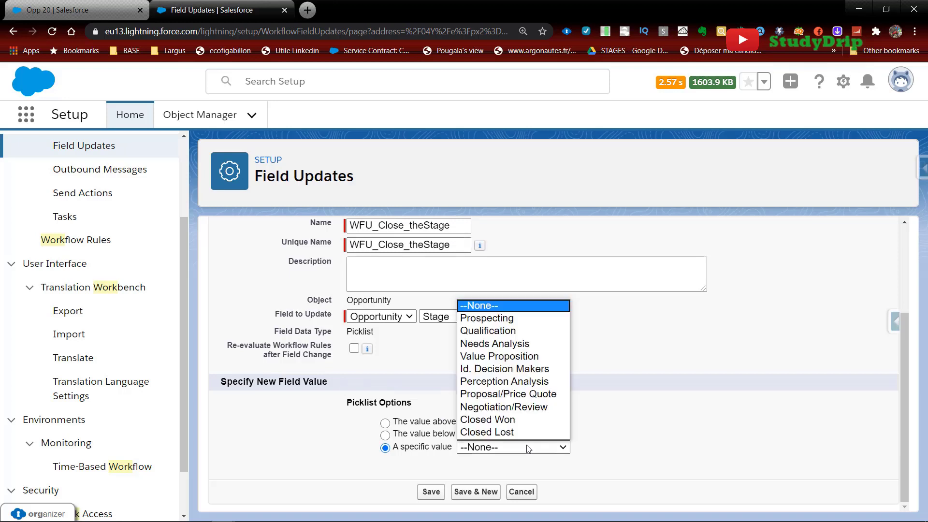
click(503, 434)
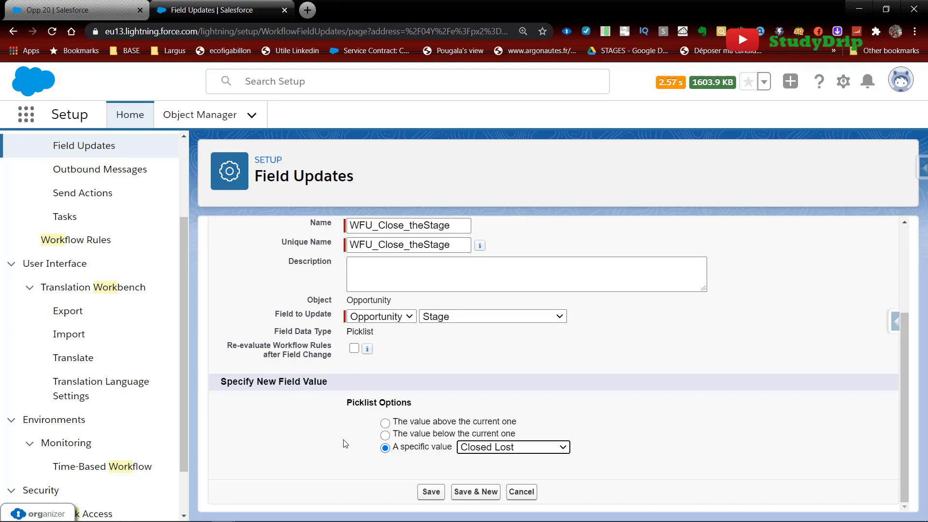
click(431, 491)
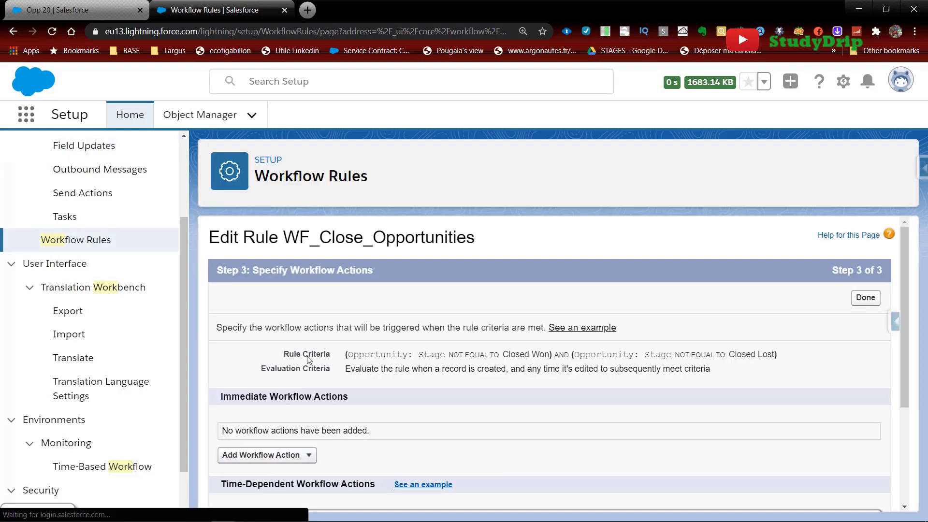
Check the rule's criteria and 30-day action against the Opp 20 record's close date and stage, and open the field update's settings
scroll(307, 360, down, 3)
scroll(321, 435, up, 2)
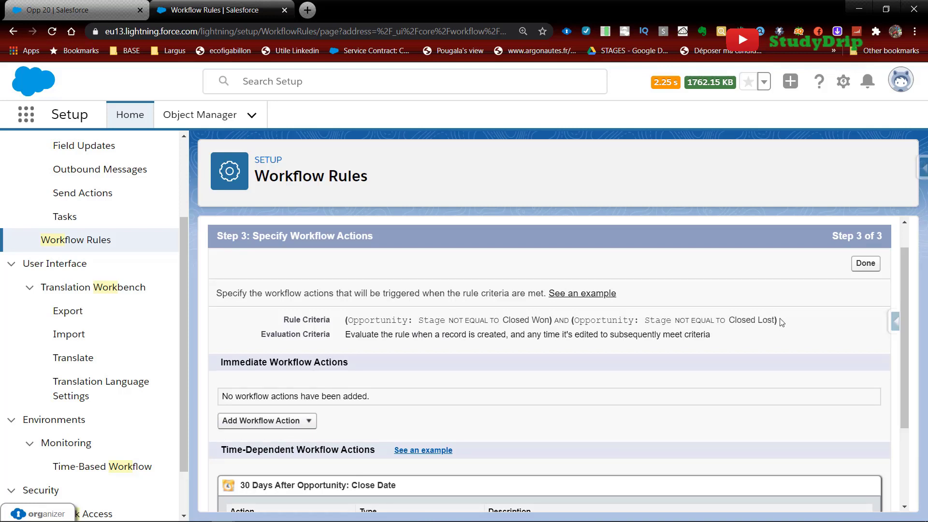
scroll(653, 357, down, 1)
scroll(414, 353, down, 1)
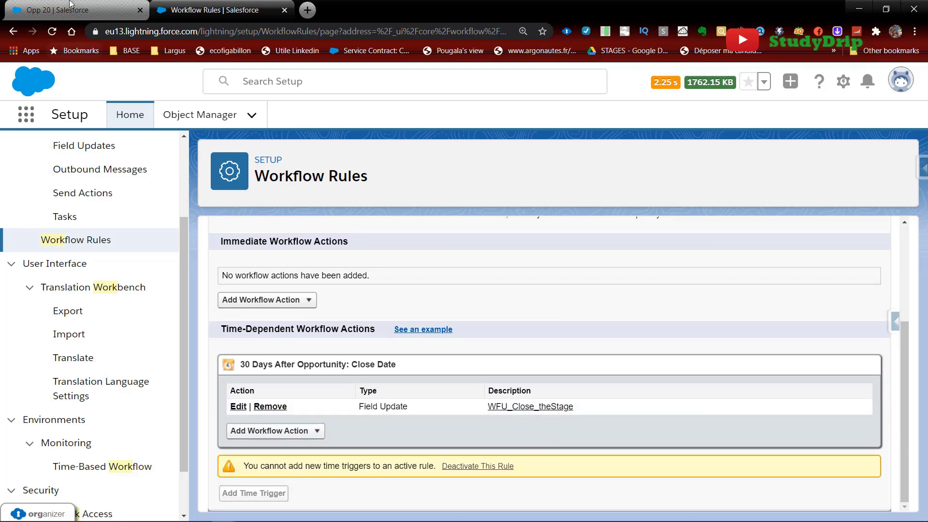
key(ctrl+shift+Tab)
scroll(363, 379, down, 2)
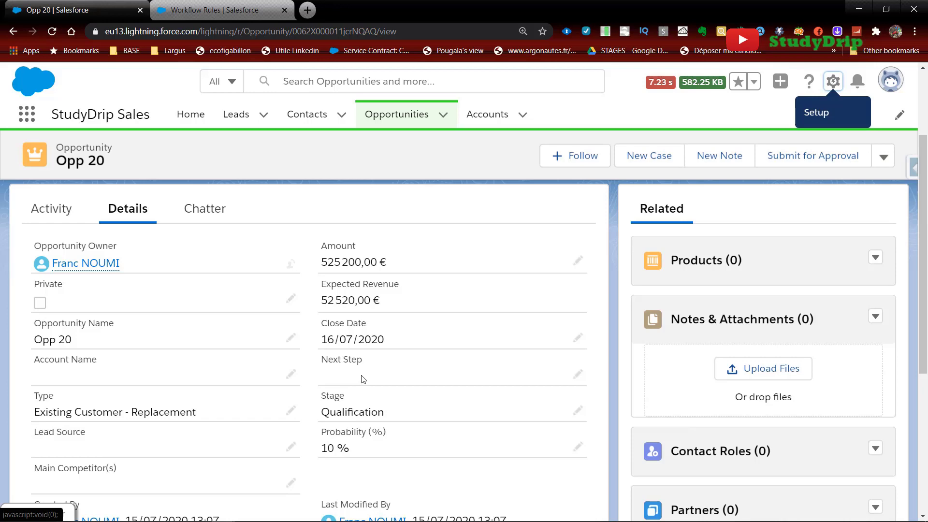
scroll(363, 380, down, 3)
scroll(363, 379, up, 2)
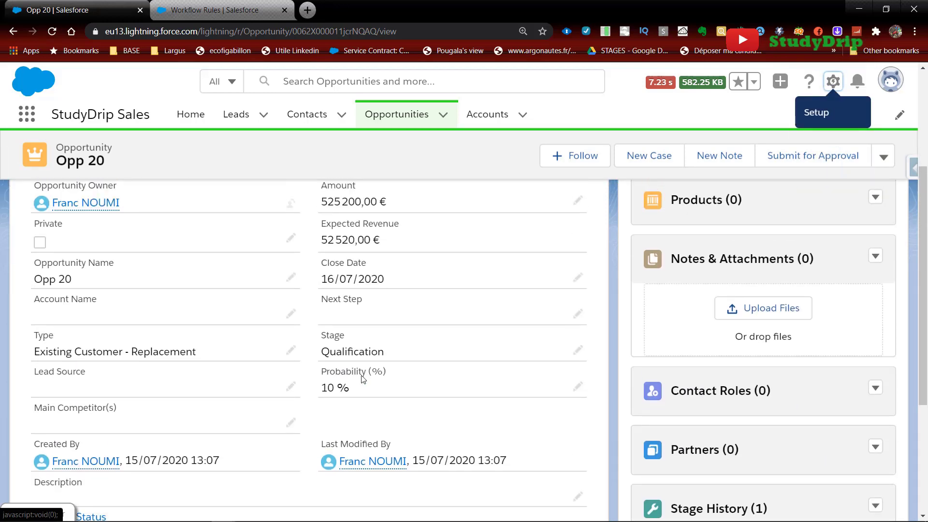
scroll(363, 380, up, 3)
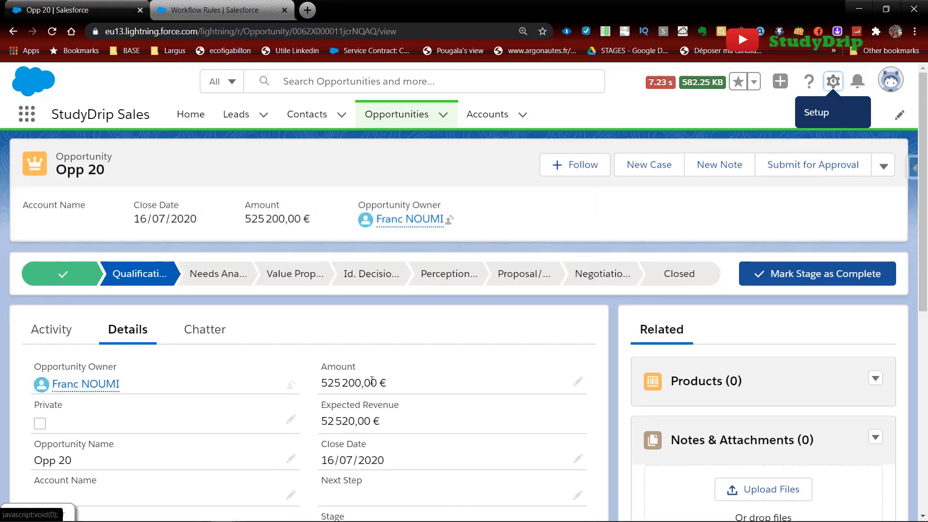
key(ctrl+Tab)
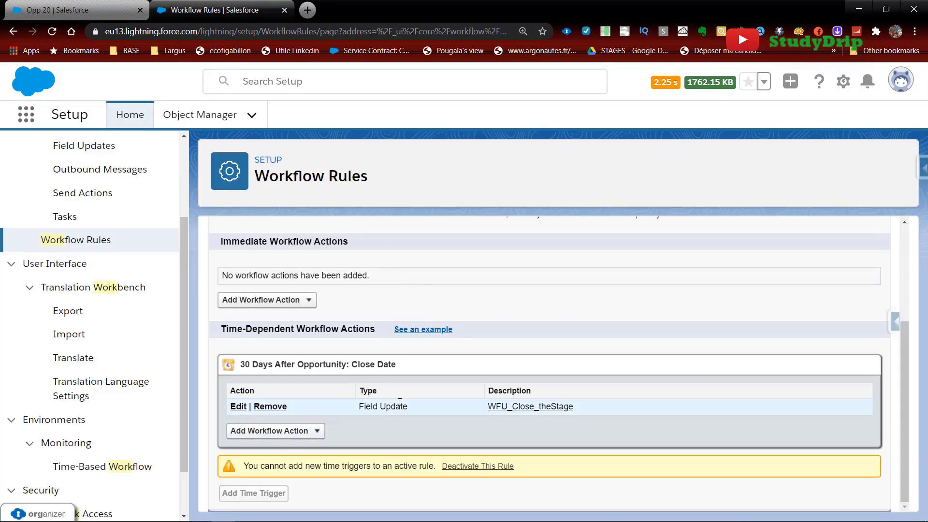
scroll(497, 439, up, 3)
scroll(386, 361, down, 3)
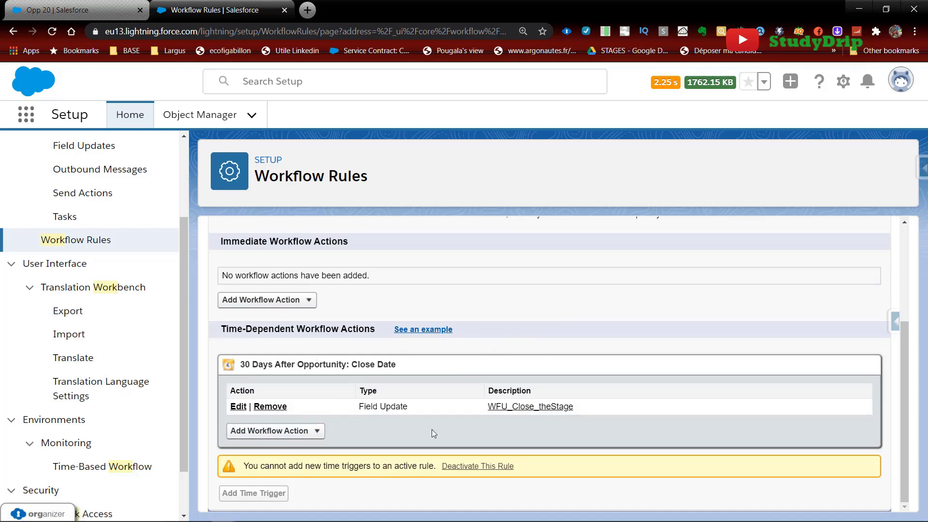
click(239, 408)
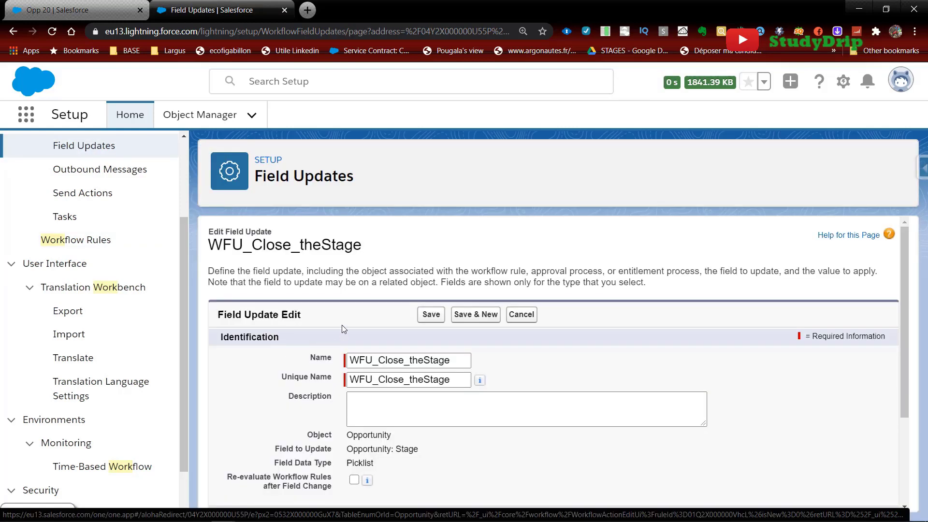
Search the time-based workflow queue for entries whose Object equals Opportunity
click(121, 467)
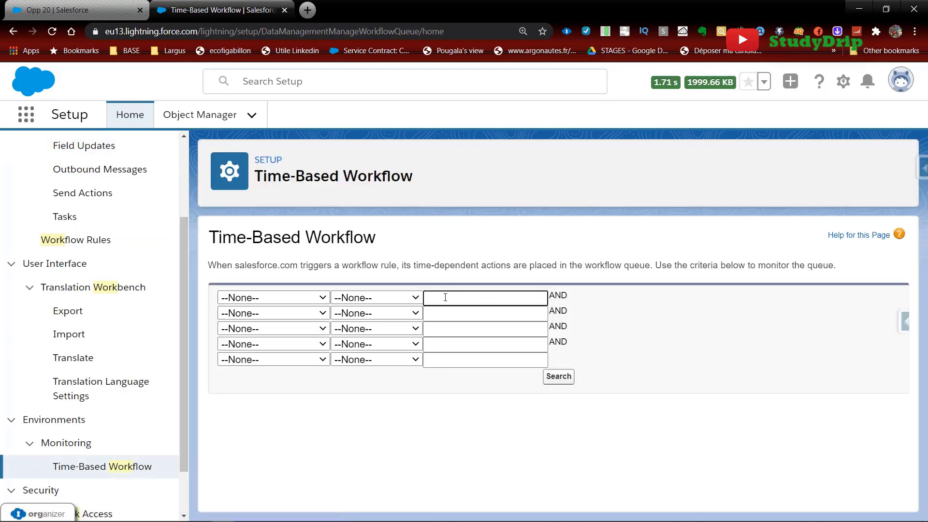
click(319, 298)
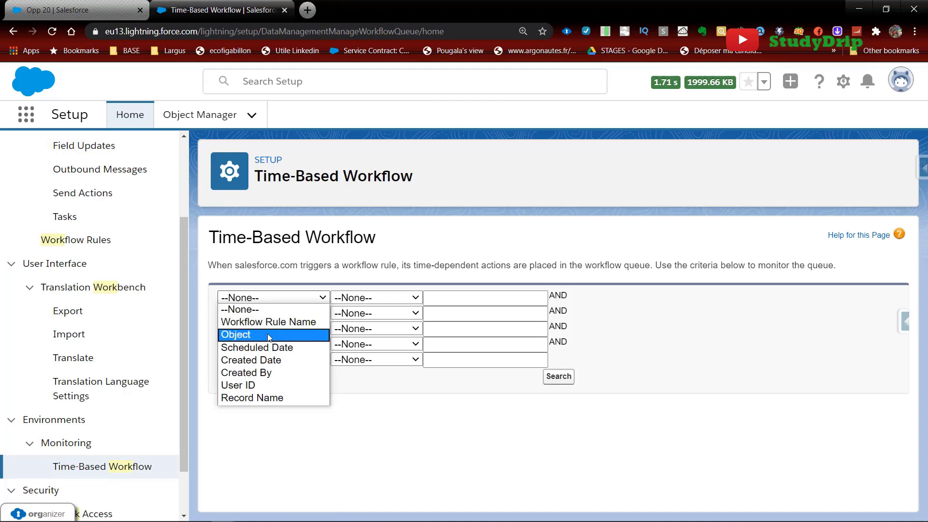
click(236, 334)
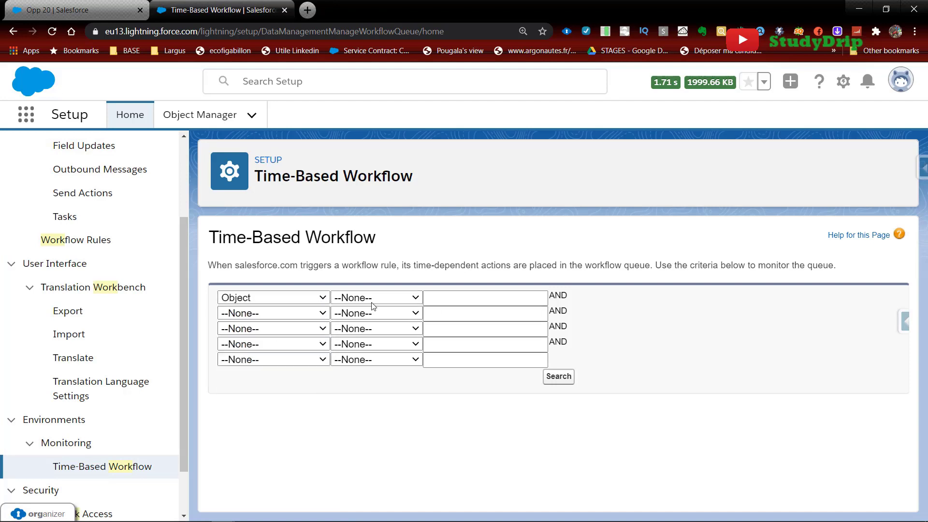
click(332, 301)
click(349, 322)
click(463, 298)
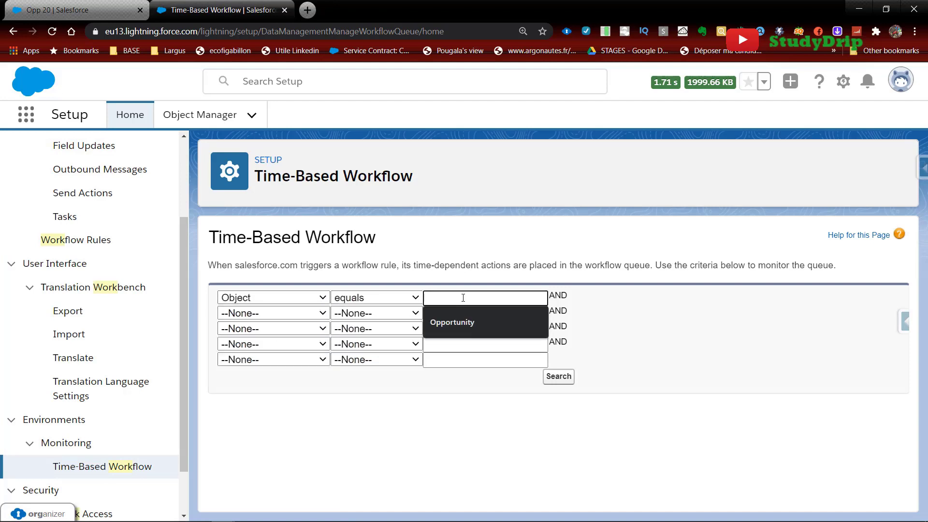
click(462, 319)
click(463, 327)
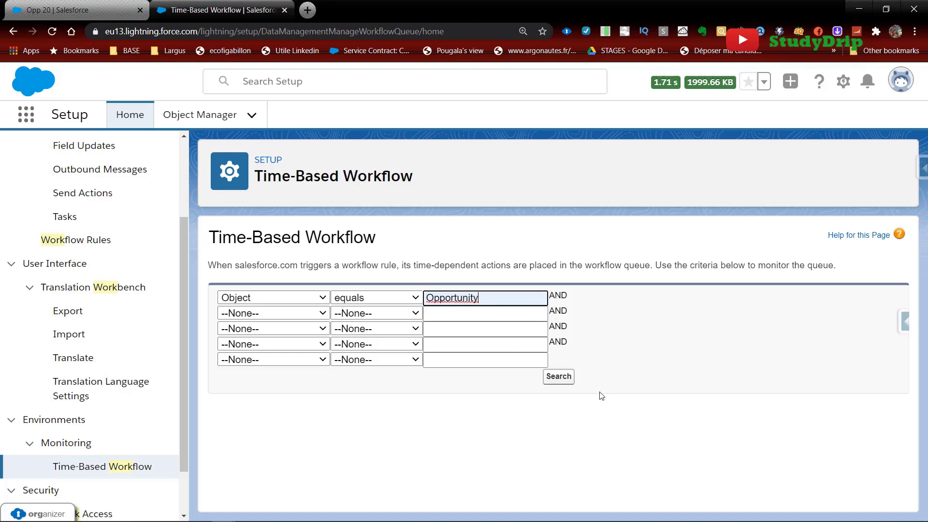
click(558, 376)
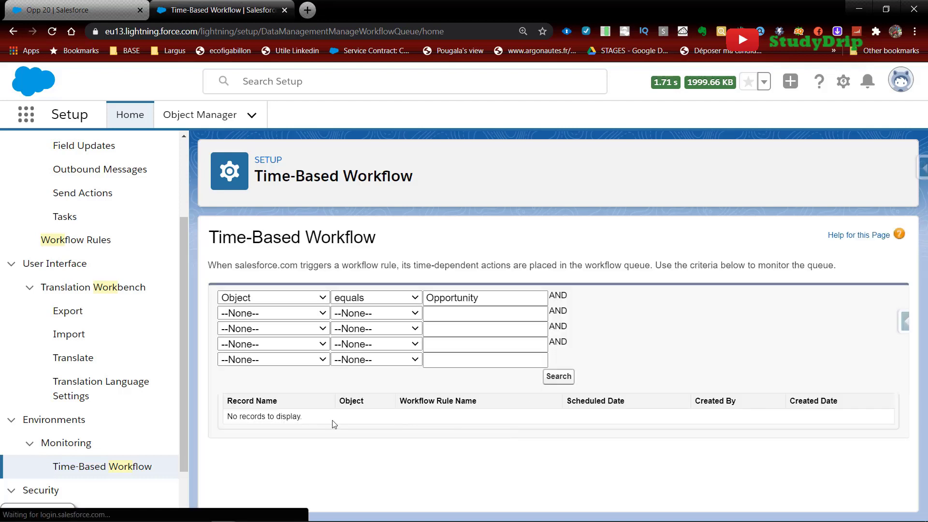
Deactivate the WF_Close_Opportunities workflow rule
click(65, 243)
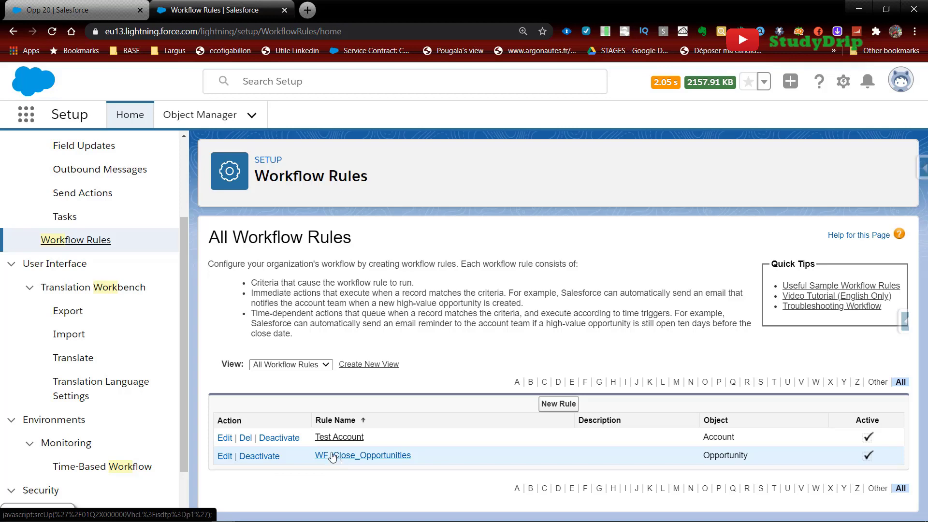
click(257, 456)
click(523, 136)
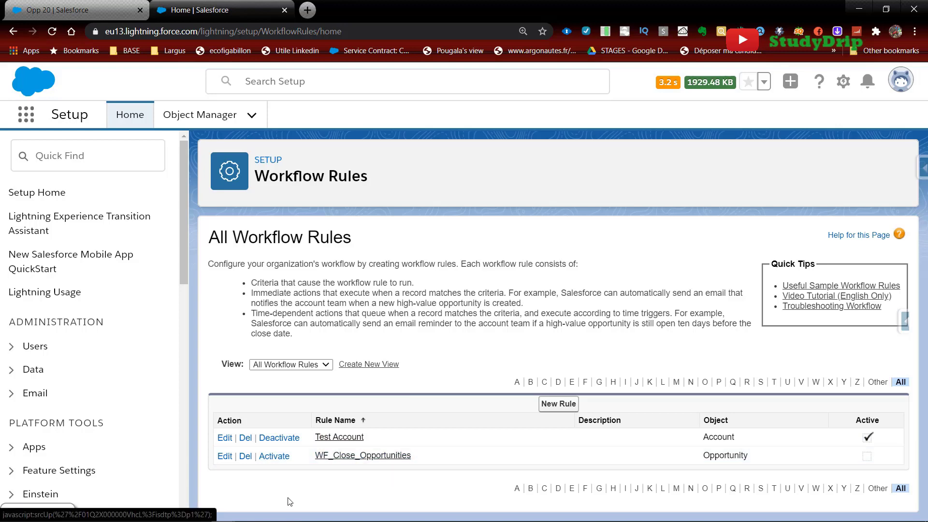
Change the WF_Close_Opportunities time trigger to be based on Opportunity: Created Date and save it
click(347, 456)
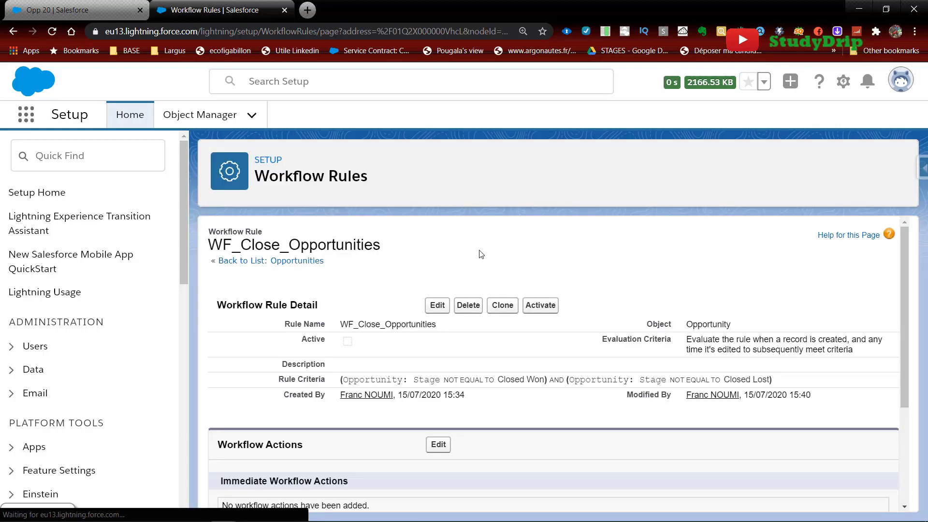
scroll(445, 372, down, 3)
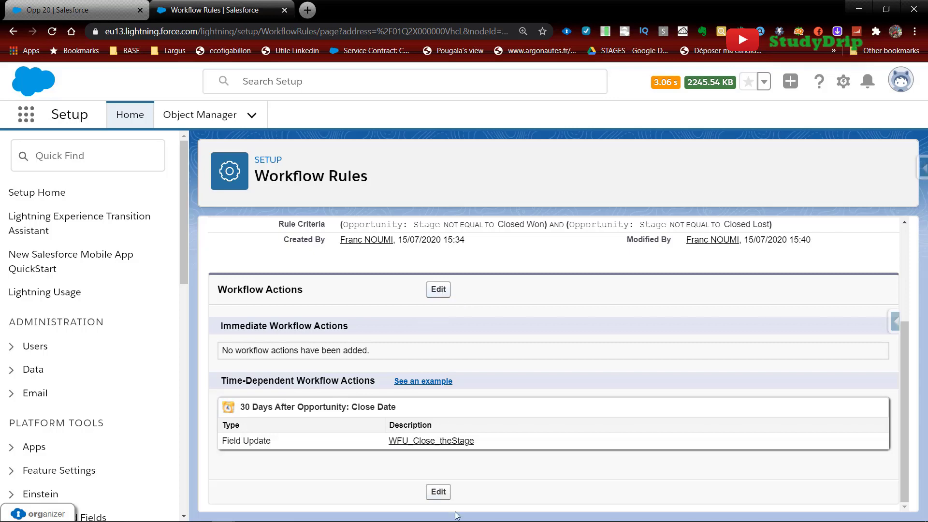
click(436, 492)
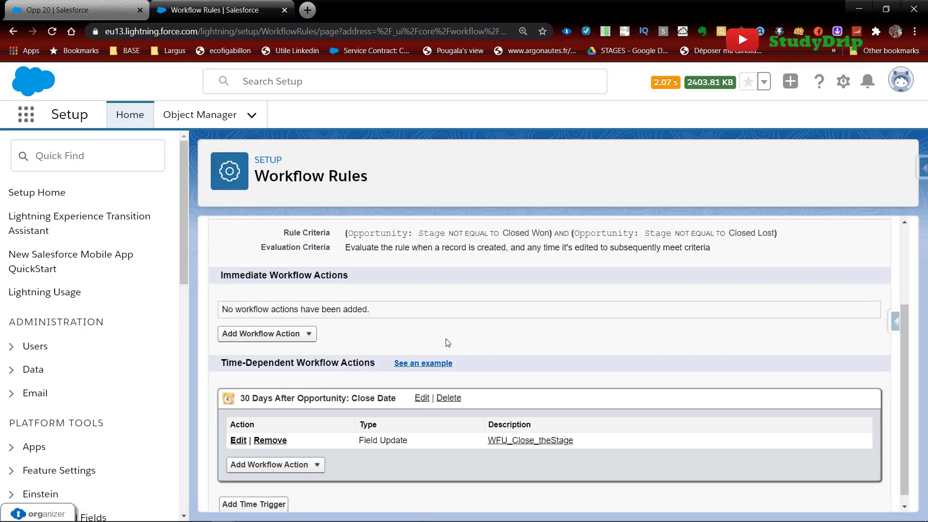
scroll(445, 342, down, 1)
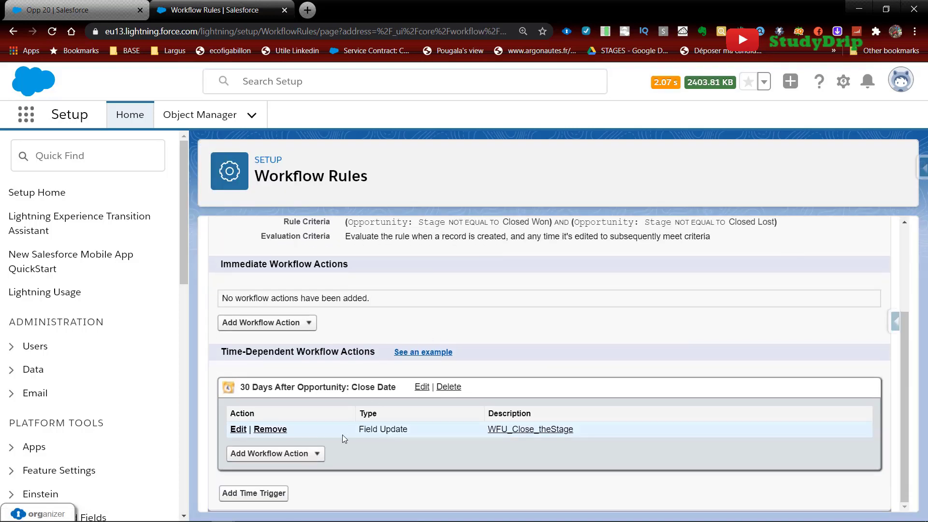
click(421, 386)
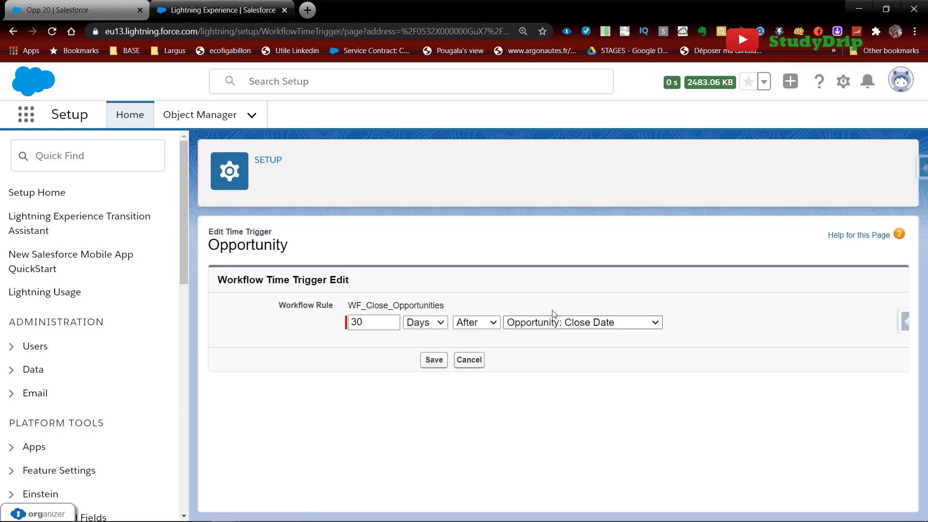
click(598, 323)
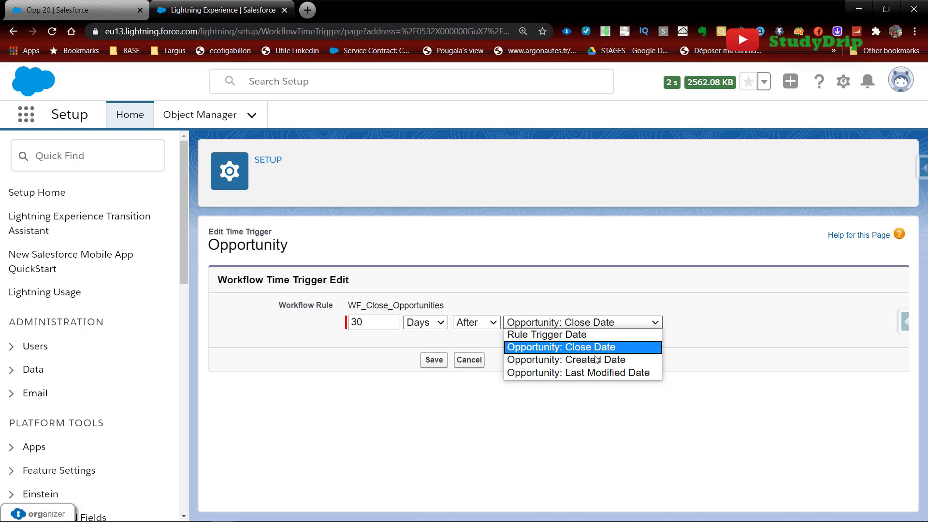
click(565, 360)
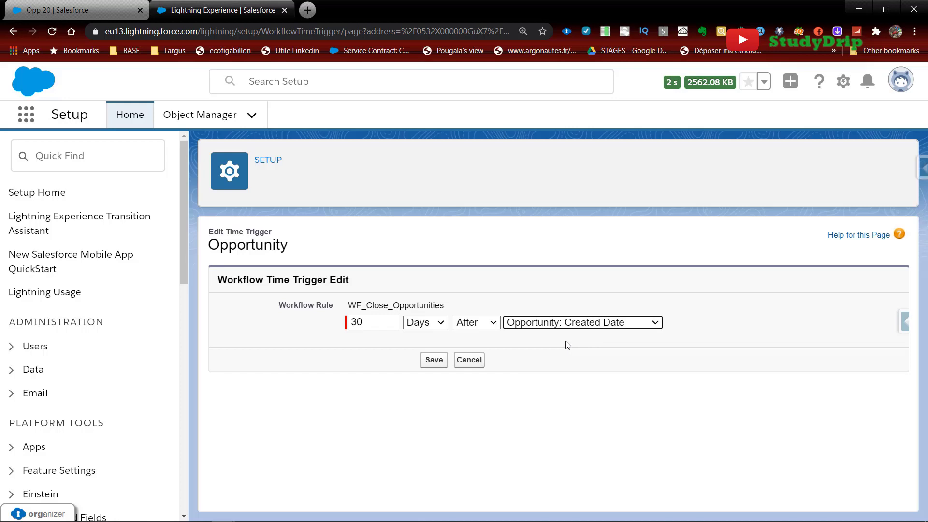
click(428, 363)
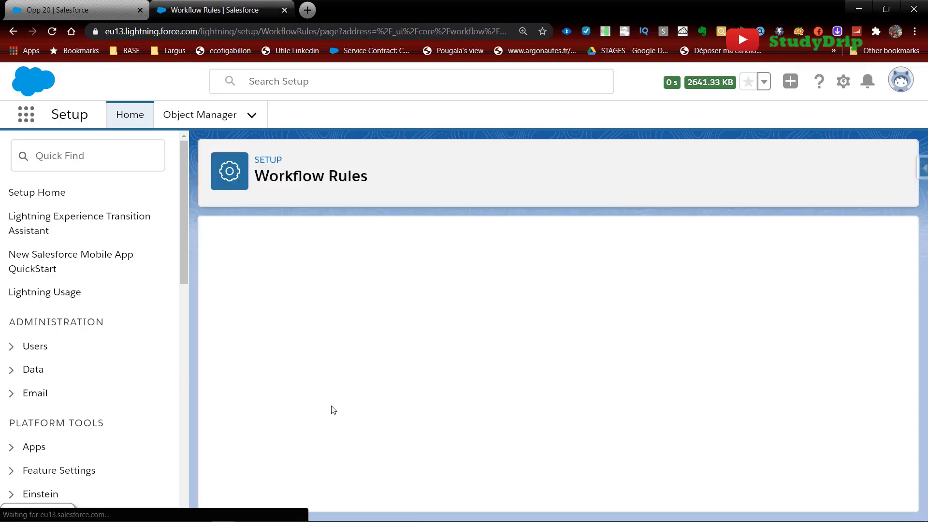
Review the rule's criteria, evaluation criteria and time-dependent field update on the workflow actions page
scroll(483, 398, down, 1)
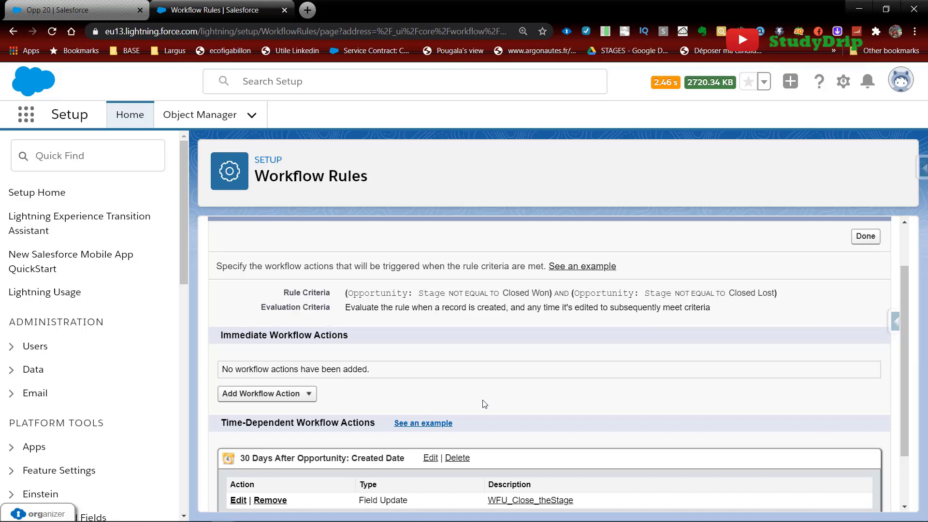
scroll(484, 404, down, 1)
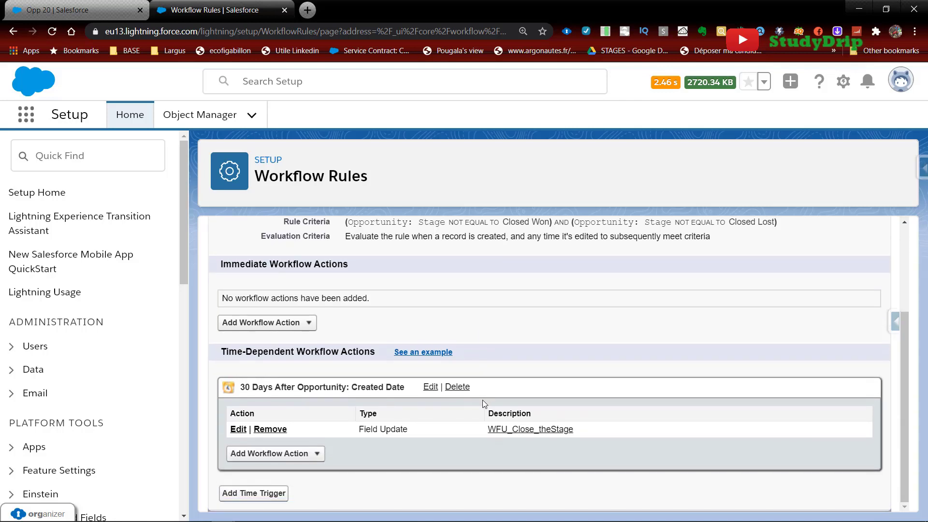
scroll(484, 403, up, 2)
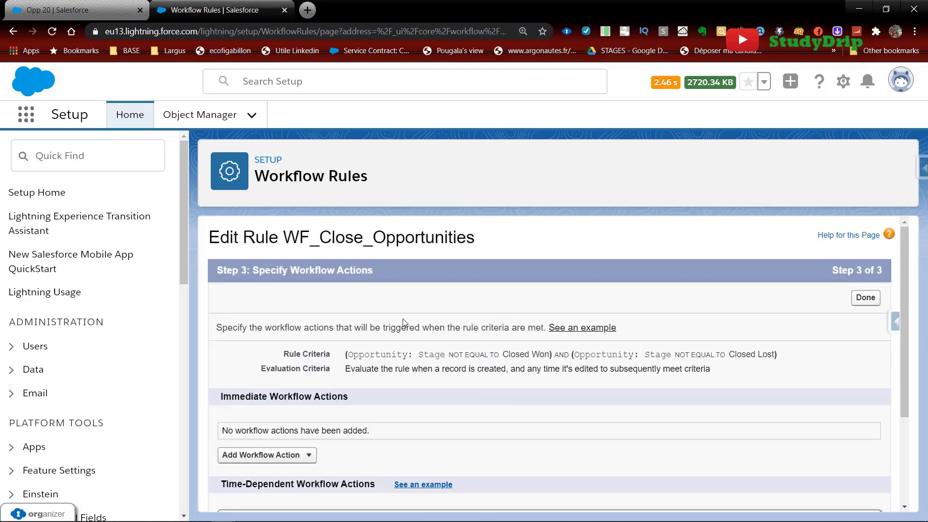
scroll(406, 318, down, 2)
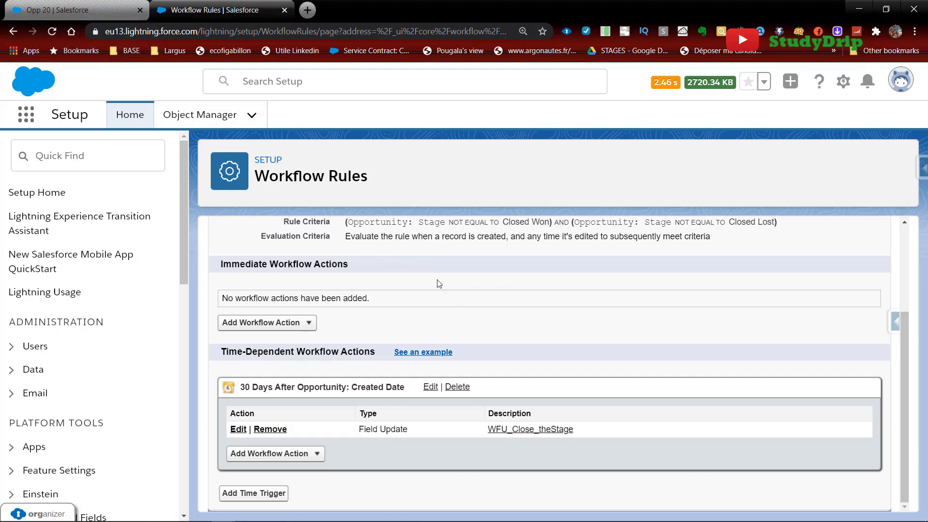
scroll(438, 283, up, 2)
scroll(437, 271, down, 1)
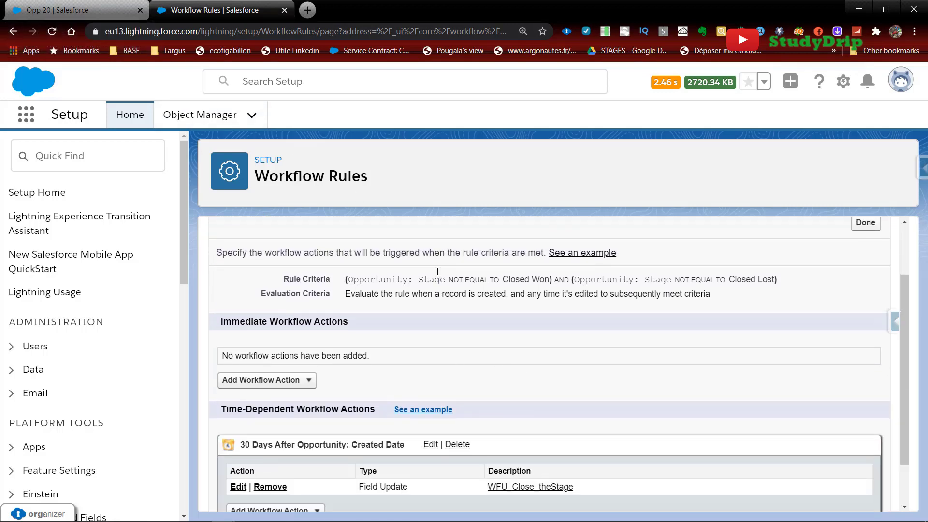
scroll(437, 272, down, 1)
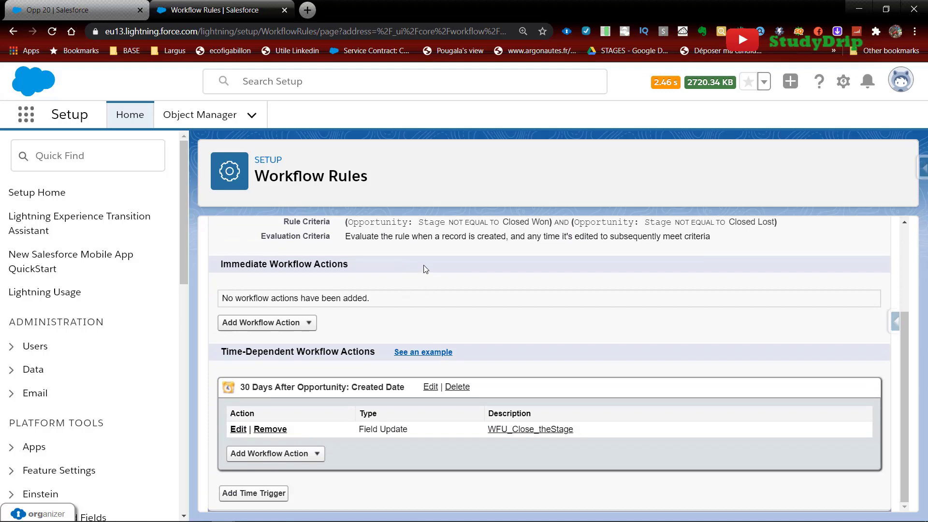
scroll(415, 288, up, 1)
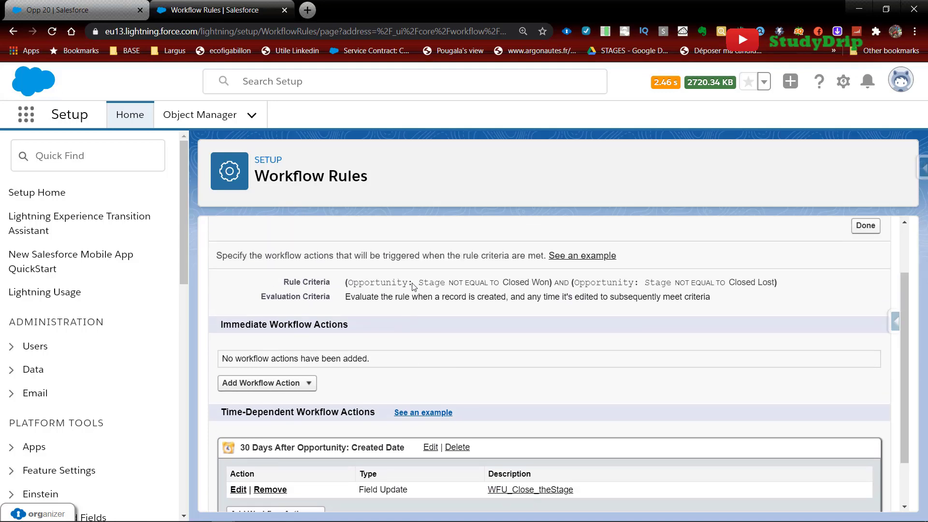
scroll(414, 286, up, 1)
scroll(413, 286, down, 1)
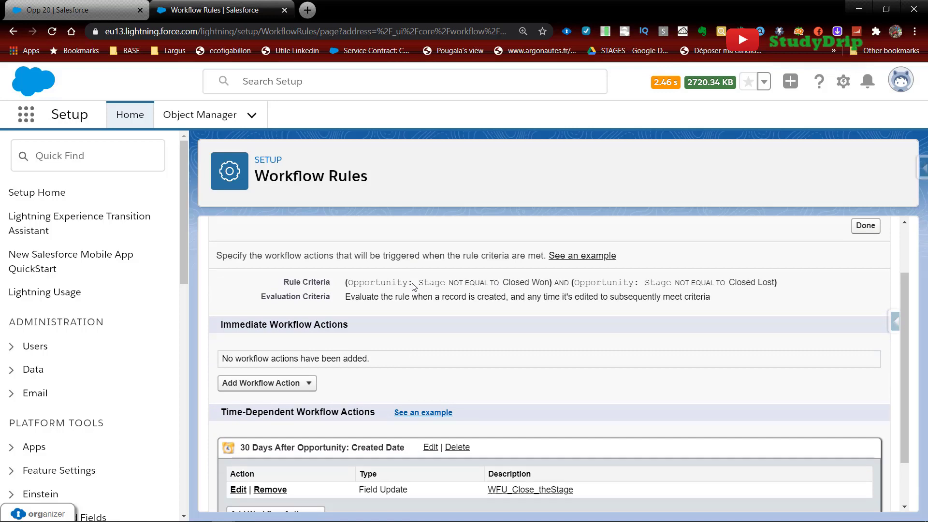
scroll(413, 286, down, 1)
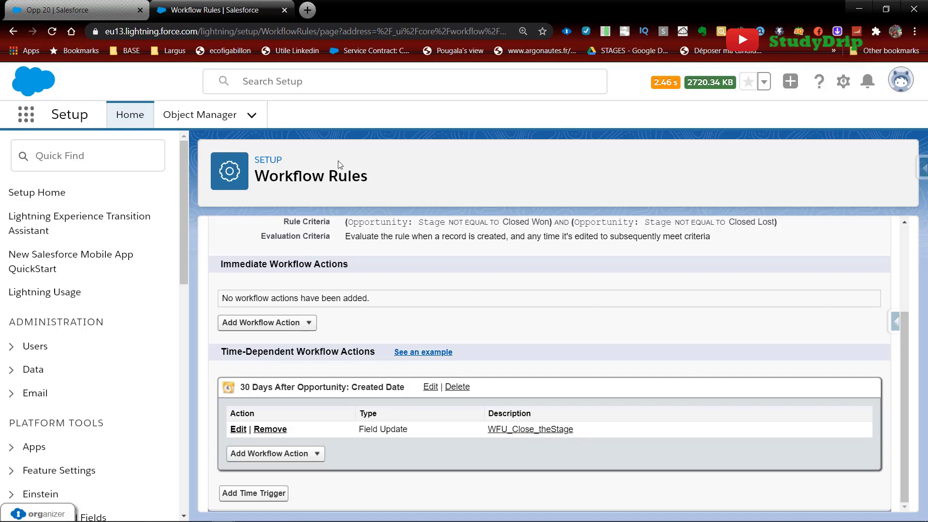
Close the Opp 20 opportunity with the stage Closed Won and save it
click(63, 10)
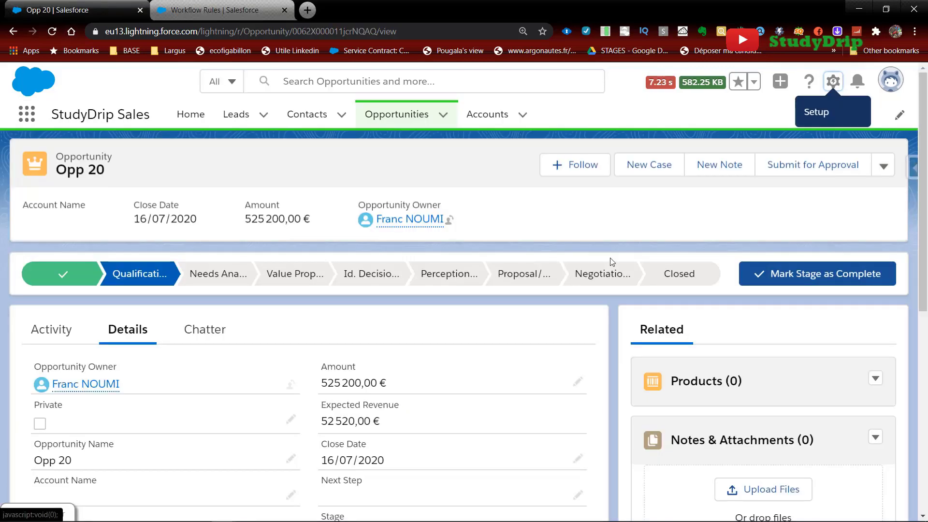
click(692, 277)
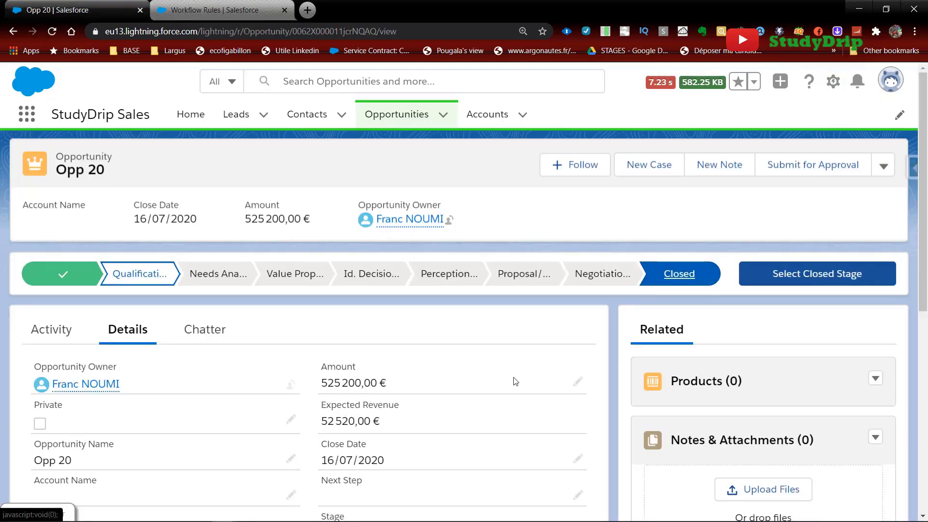
click(816, 274)
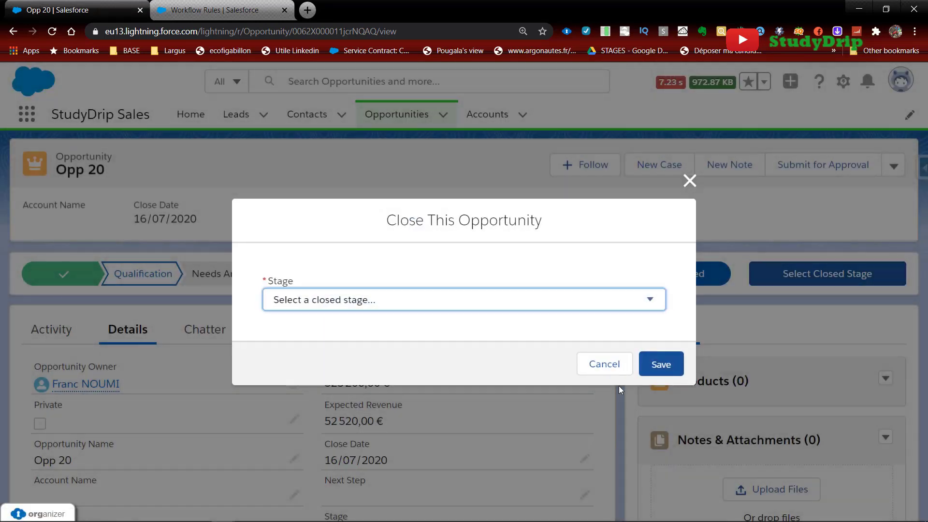
click(485, 303)
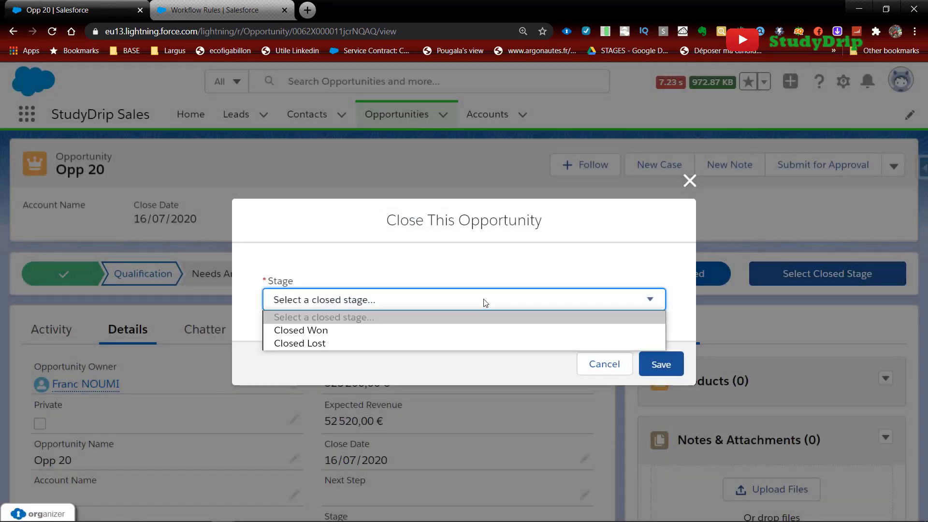
click(358, 331)
click(660, 364)
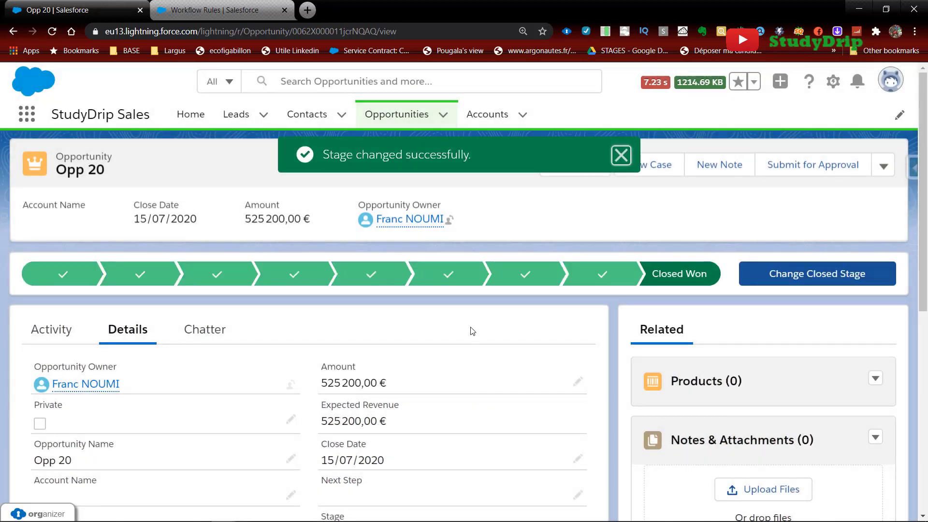
Mark the Perception stage as Opp 20's current stage and return to the workflow rule's actions page
click(440, 274)
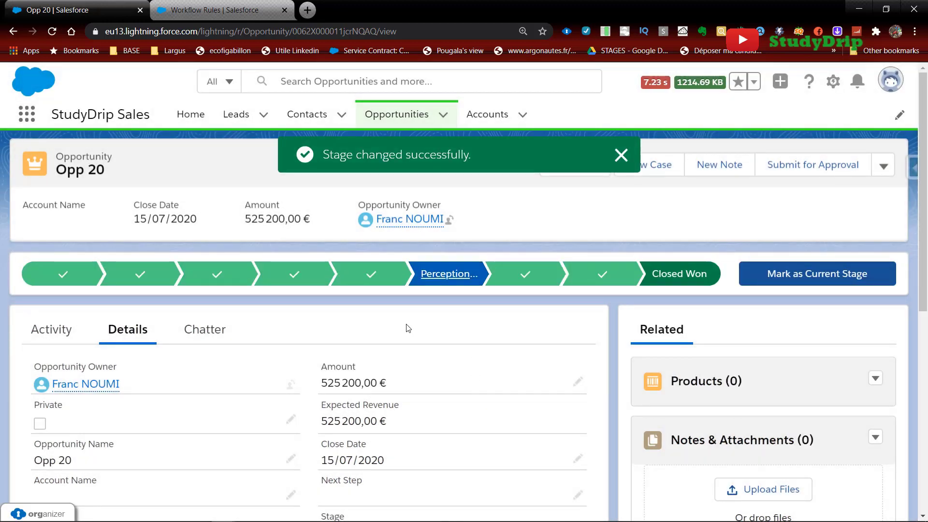
click(793, 274)
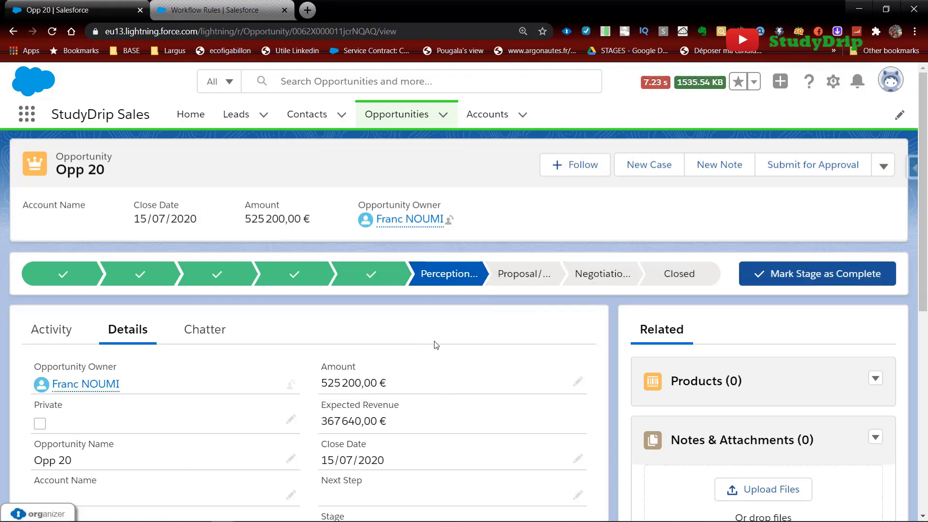
click(249, 6)
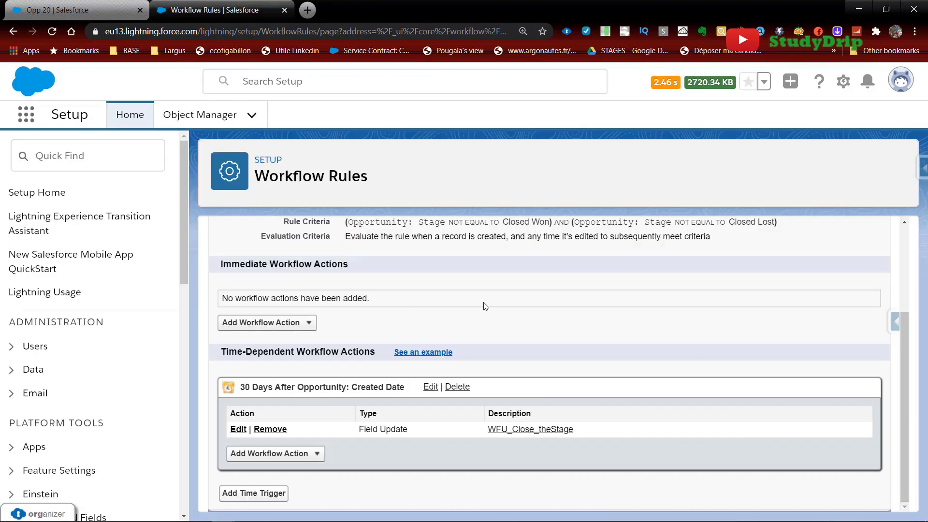